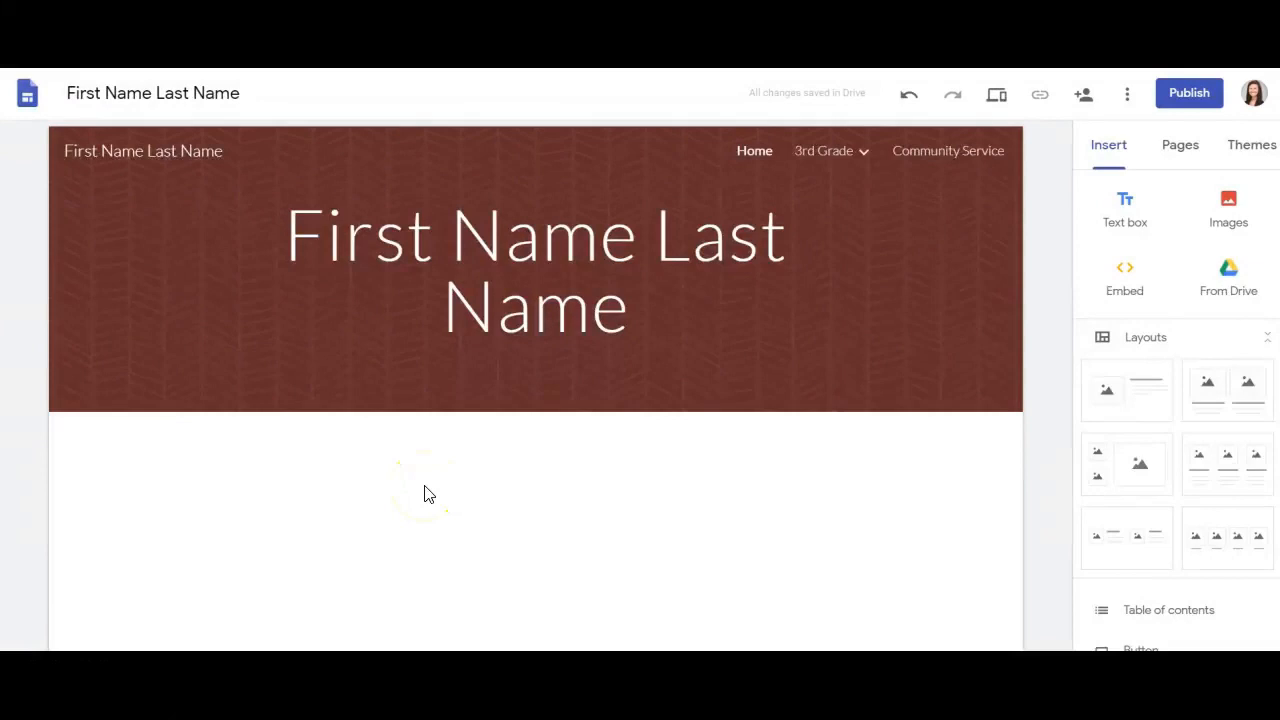
Add a text box below the header reading "A few sentences about me" and format it as a centred Heading.
double_click(733, 470)
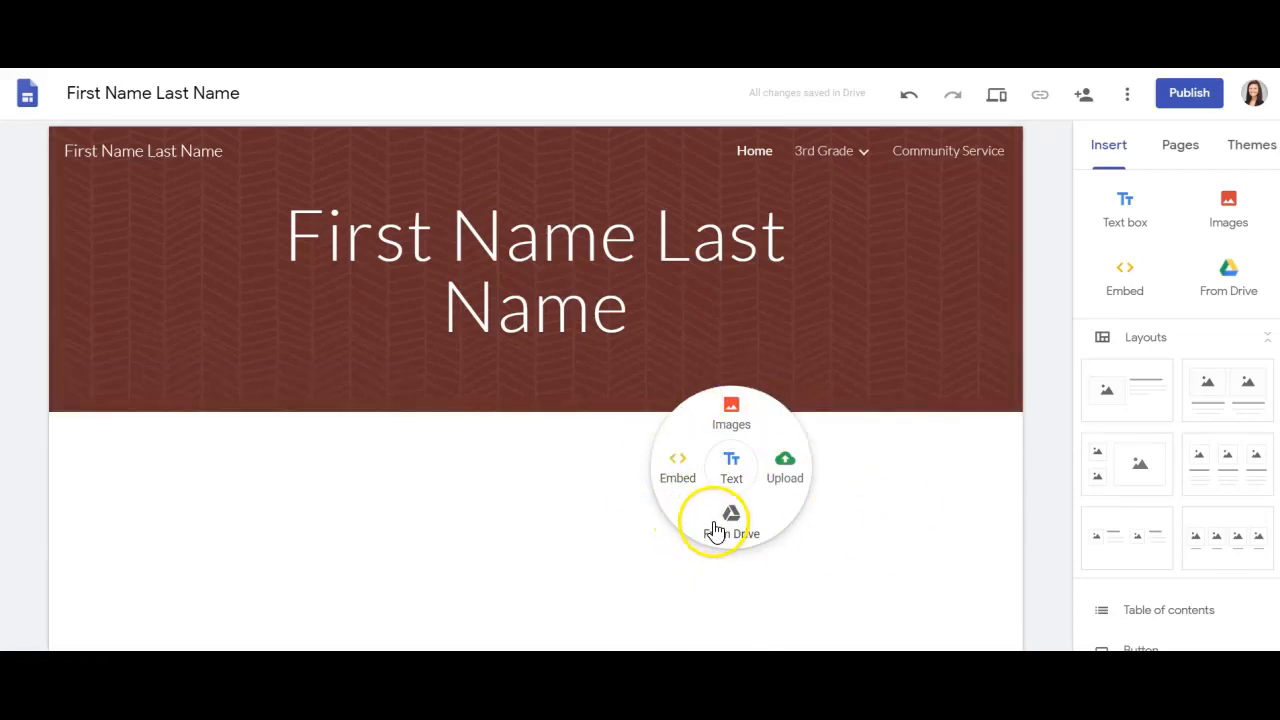
left_click(732, 470)
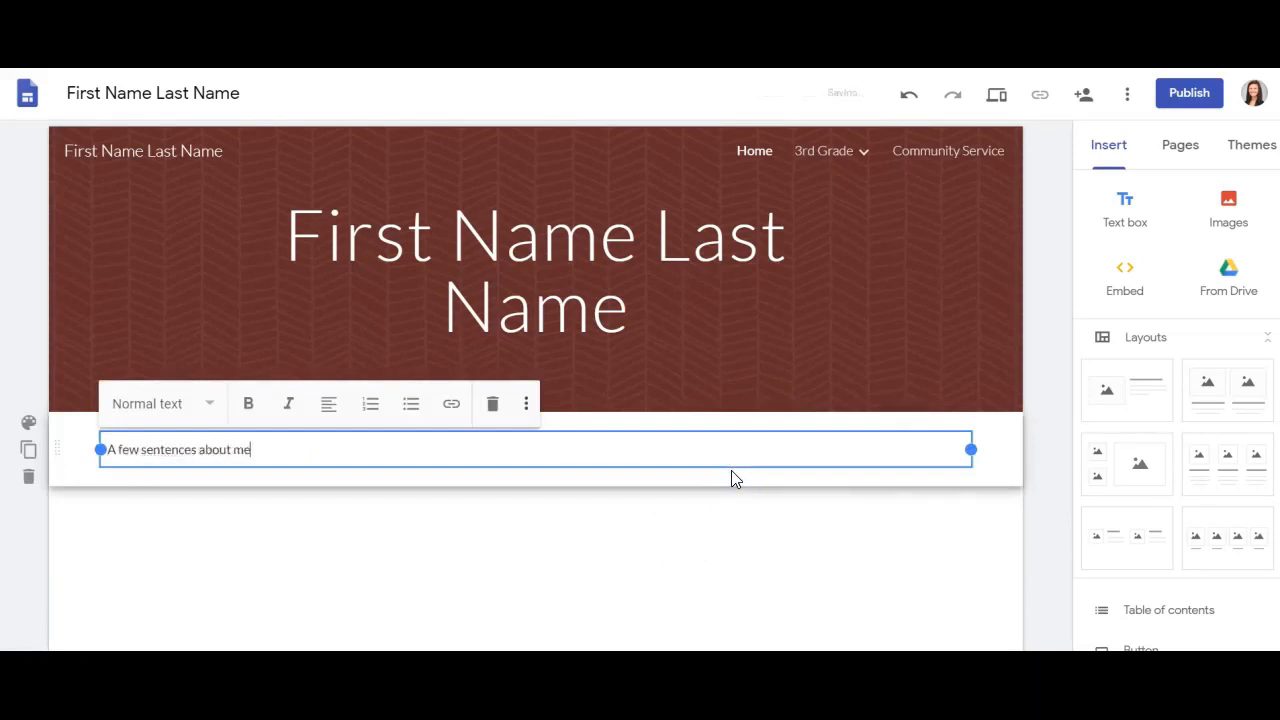
left_click(172, 407)
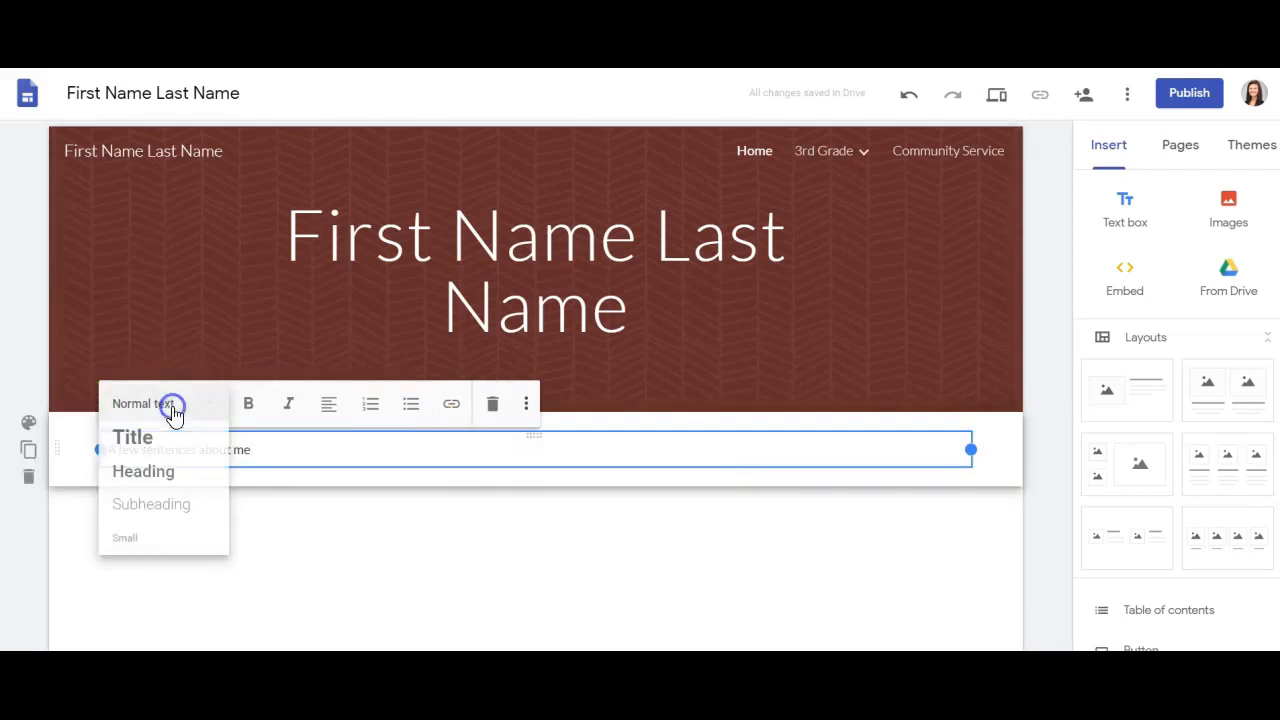
left_click(165, 470)
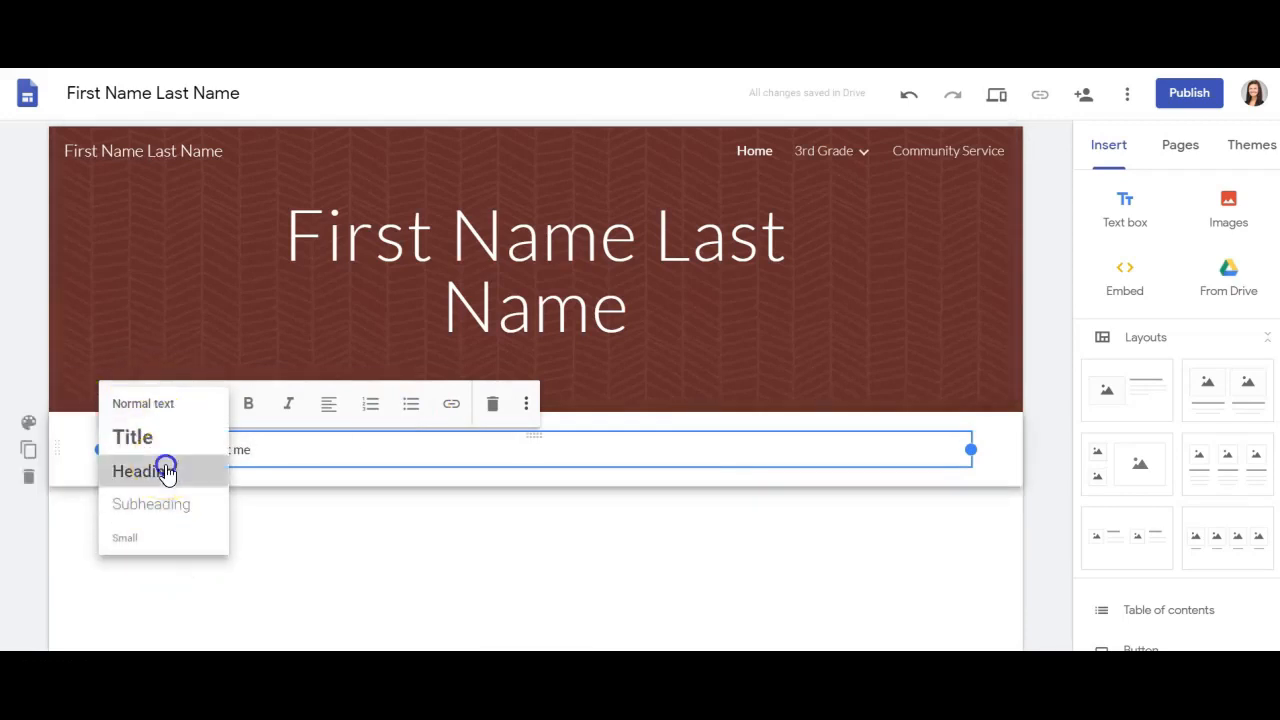
left_click(248, 403)
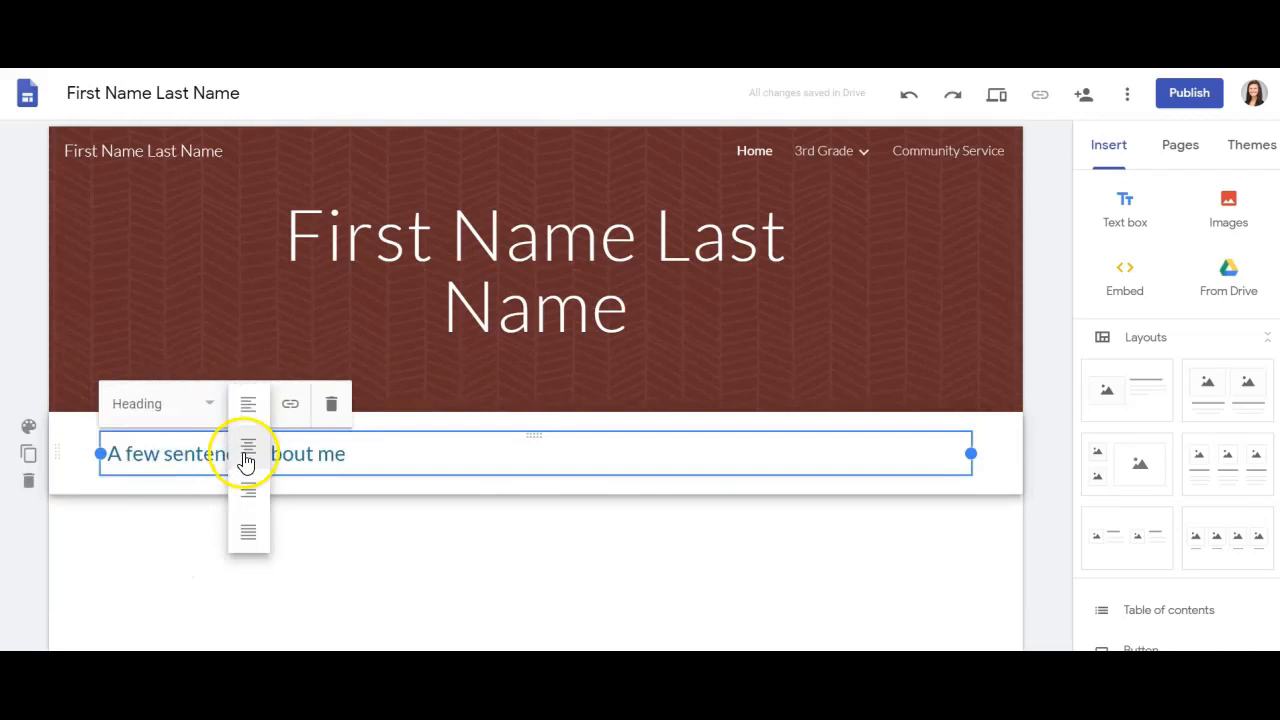
left_click(247, 447)
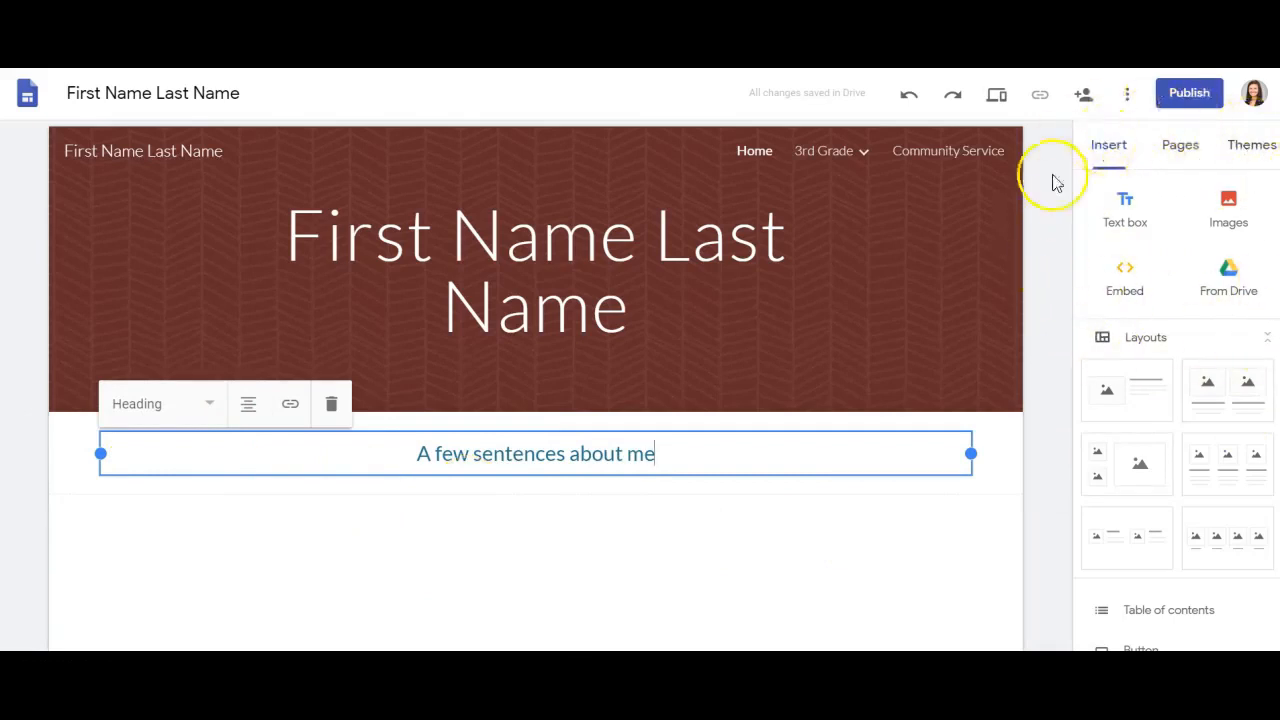
Insert the portrait photo and place it in the same section, to the left of the introductory text.
left_click(1236, 220)
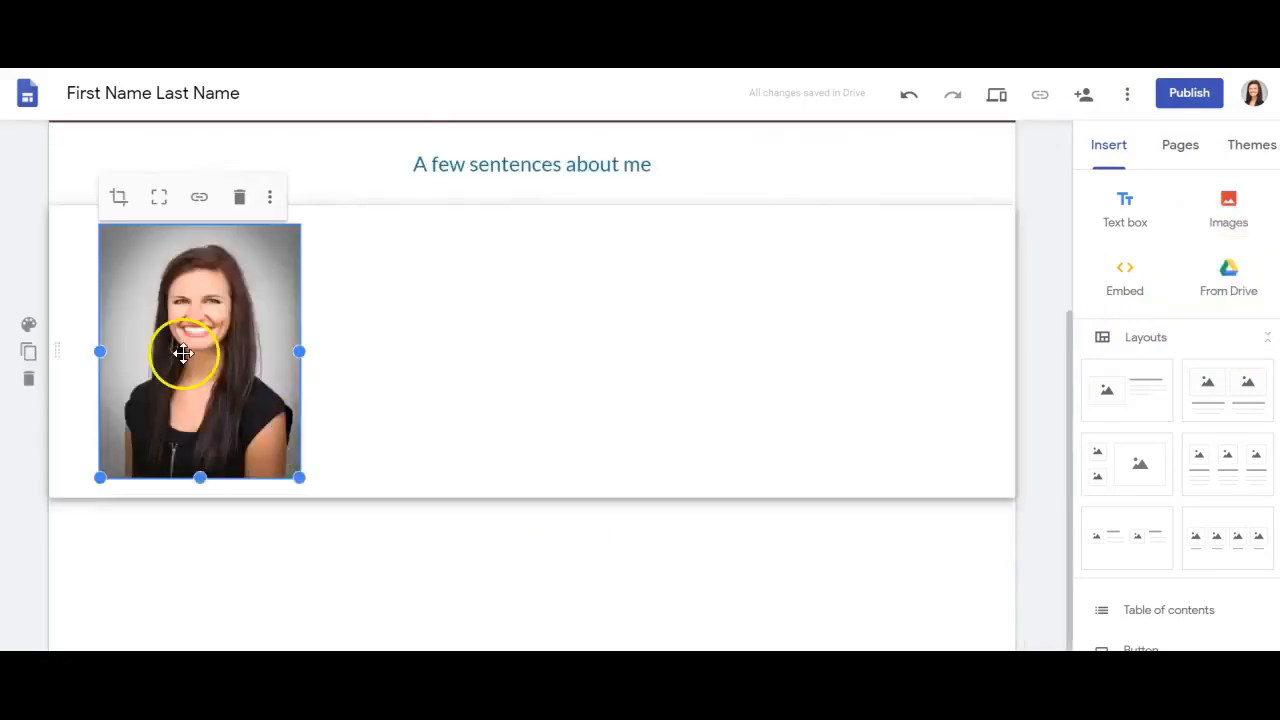
scroll(180, 354, "up", 1)
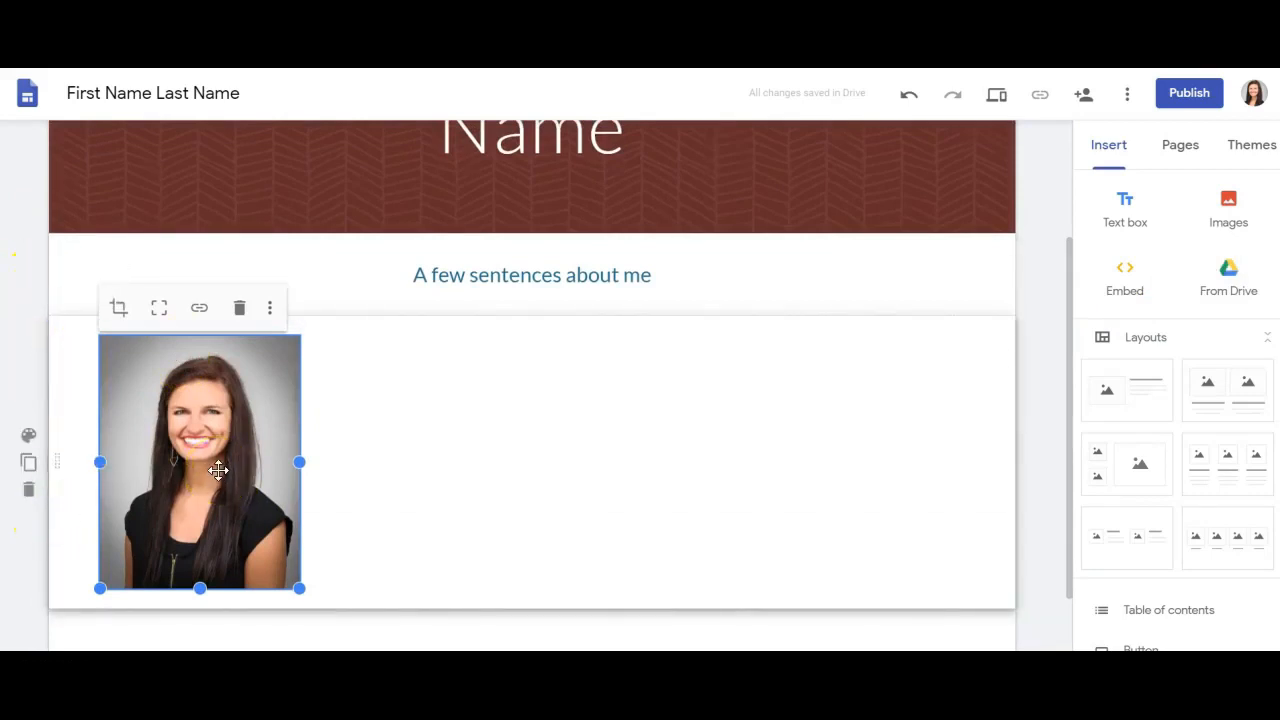
left_click_drag(277, 471, 87, 272)
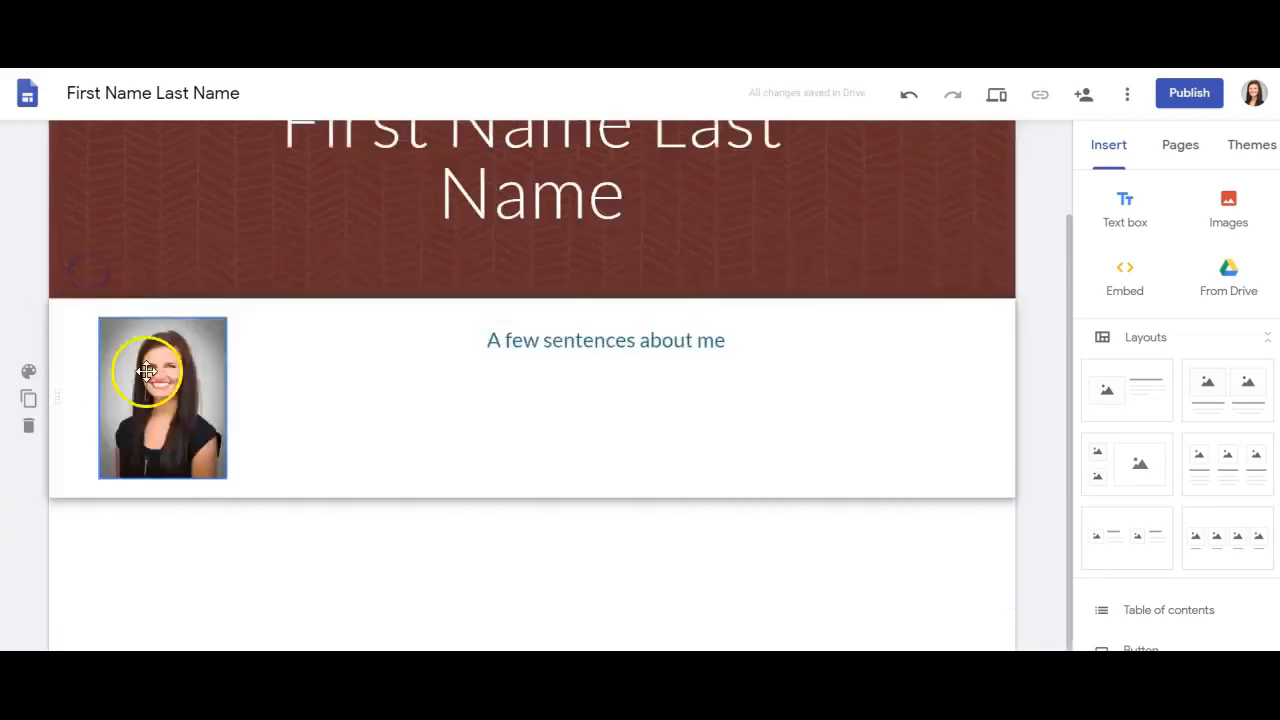
Enlarge the portrait photo to nearly a third of the section's width and uncrop it.
left_click(200, 424)
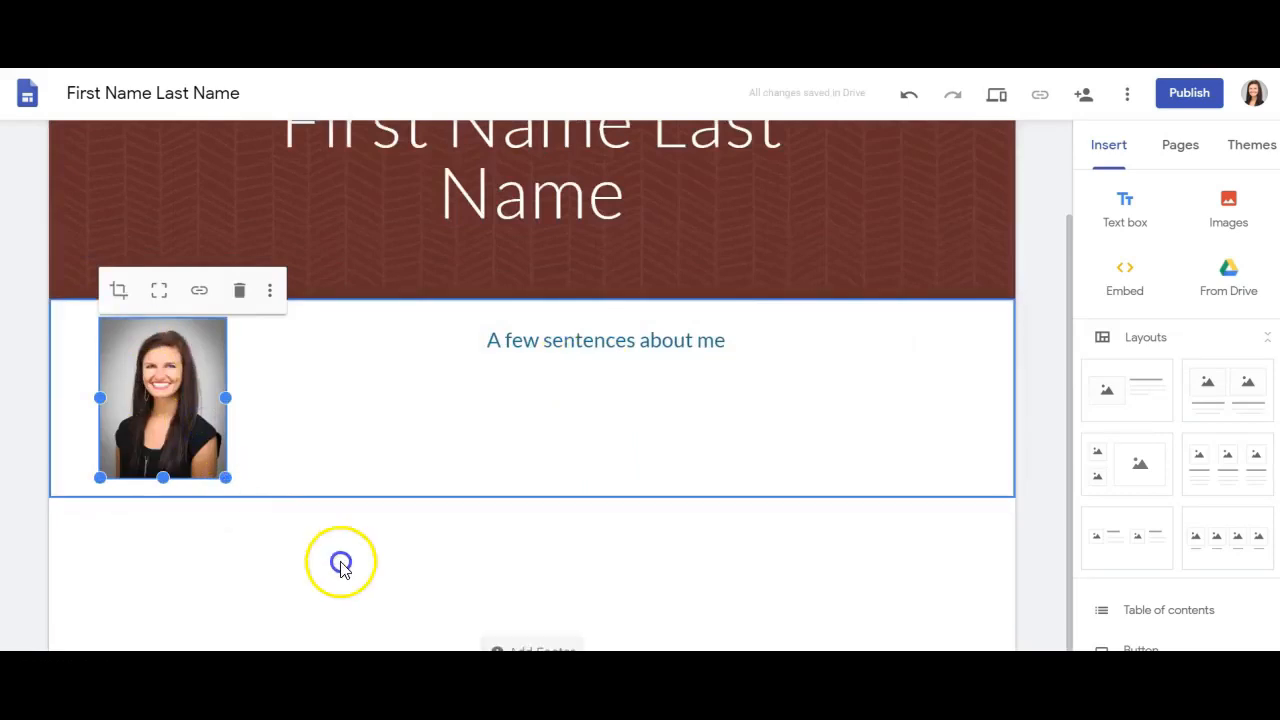
left_click_drag(226, 478, 397, 594)
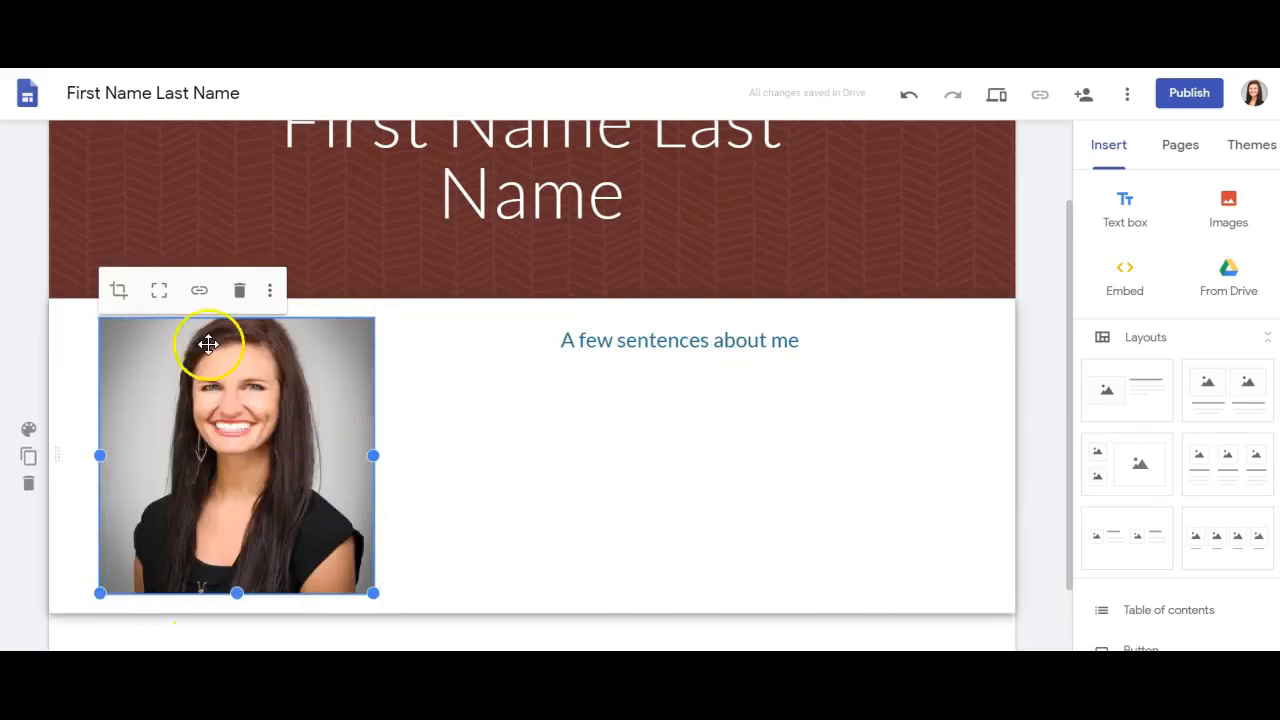
left_click(160, 292)
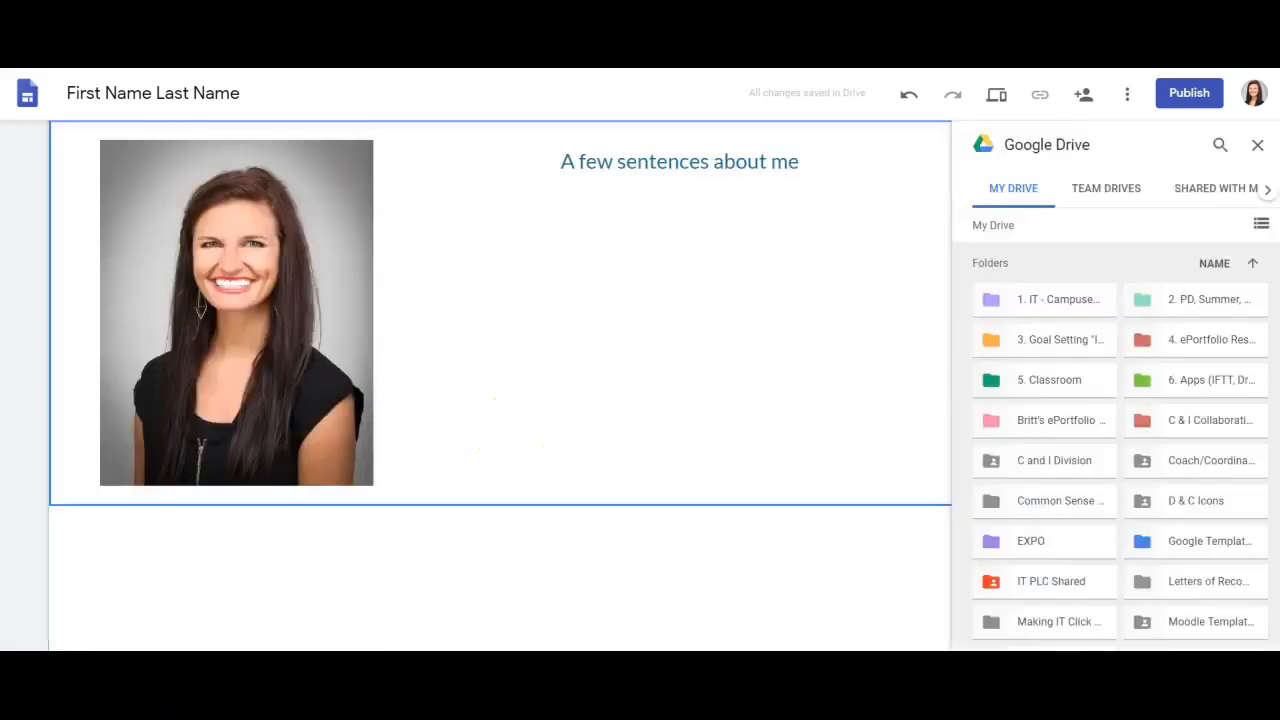
Add the layout with one image placeholder beside text below the portrait section and enter TITLE as its title.
left_click(785, 405)
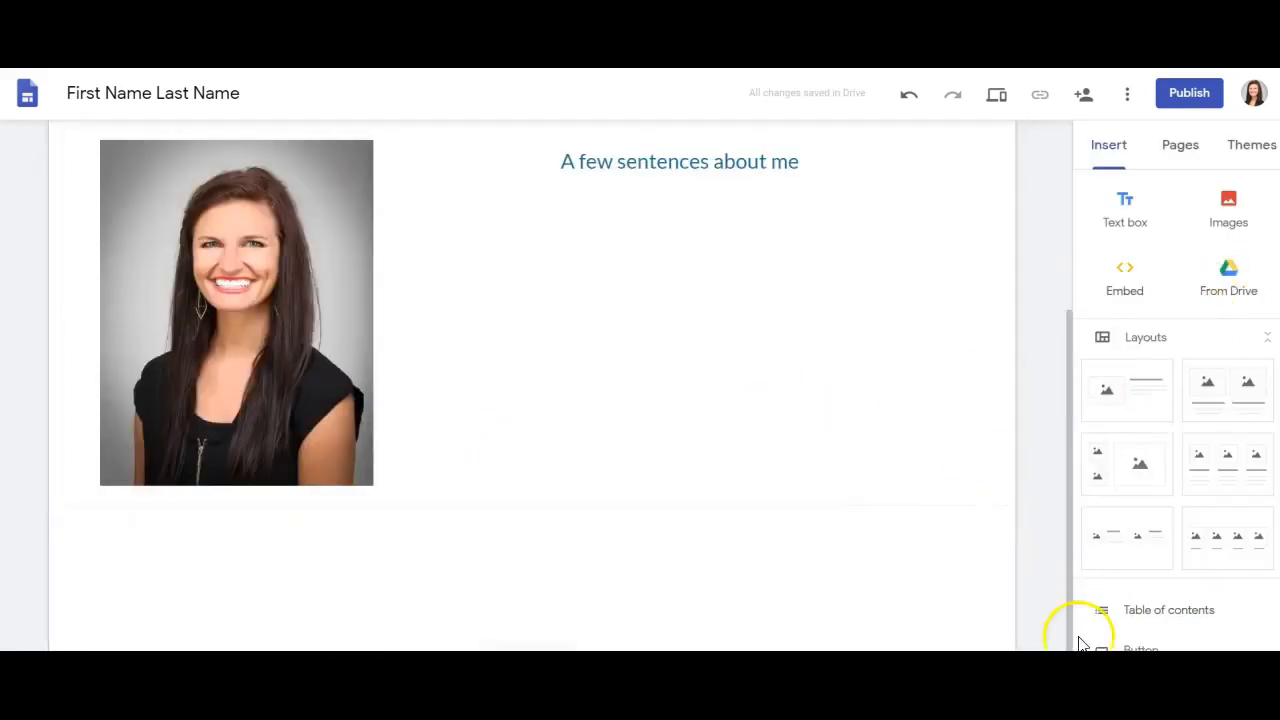
left_click(1124, 410)
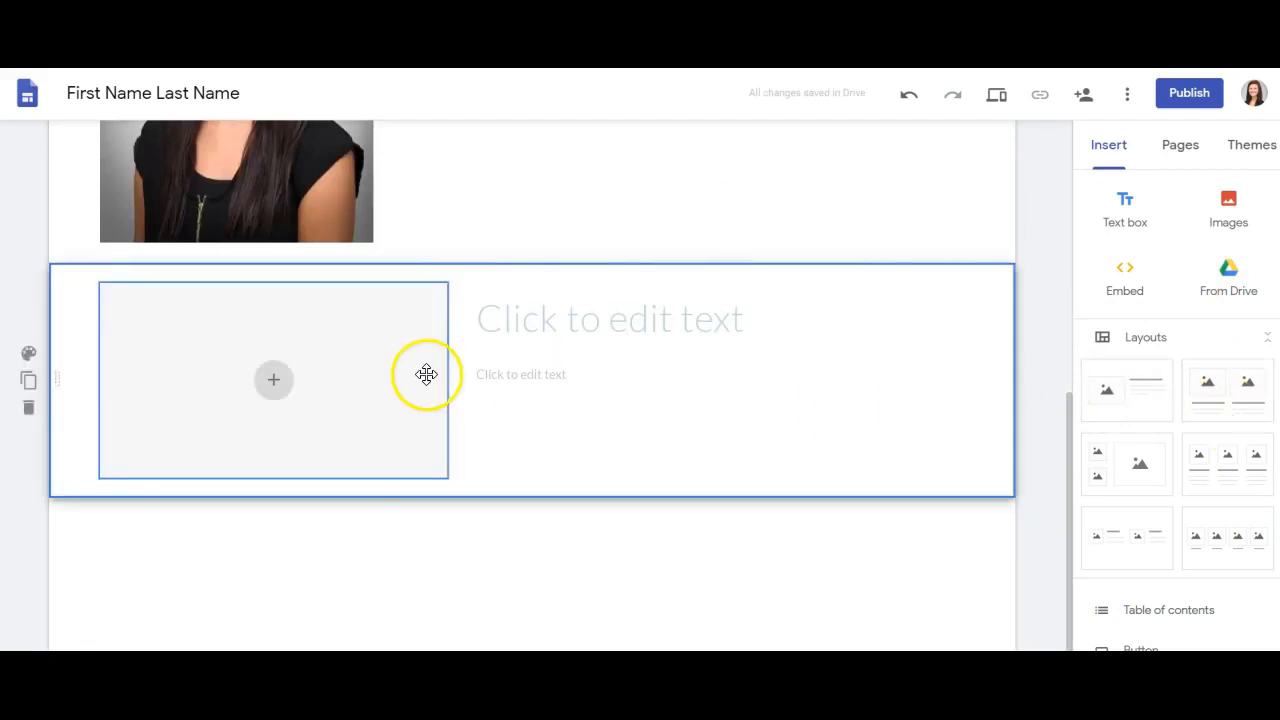
left_click(278, 387)
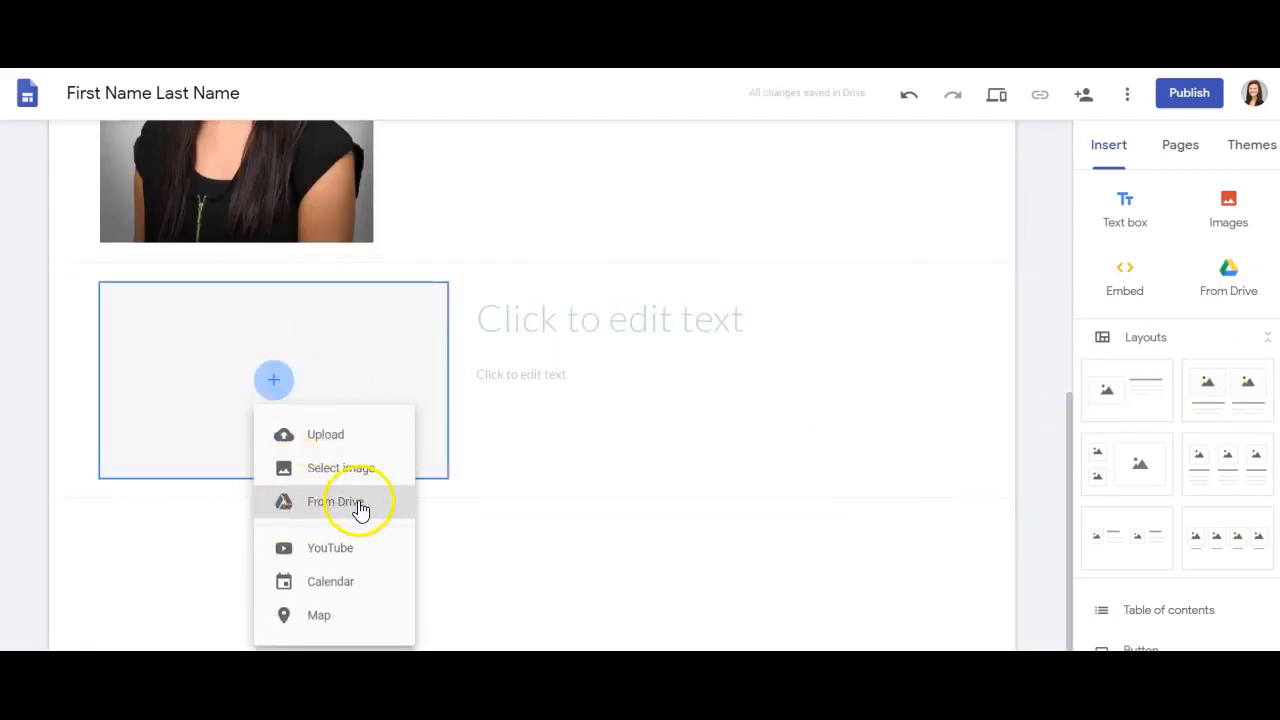
left_click(540, 335)
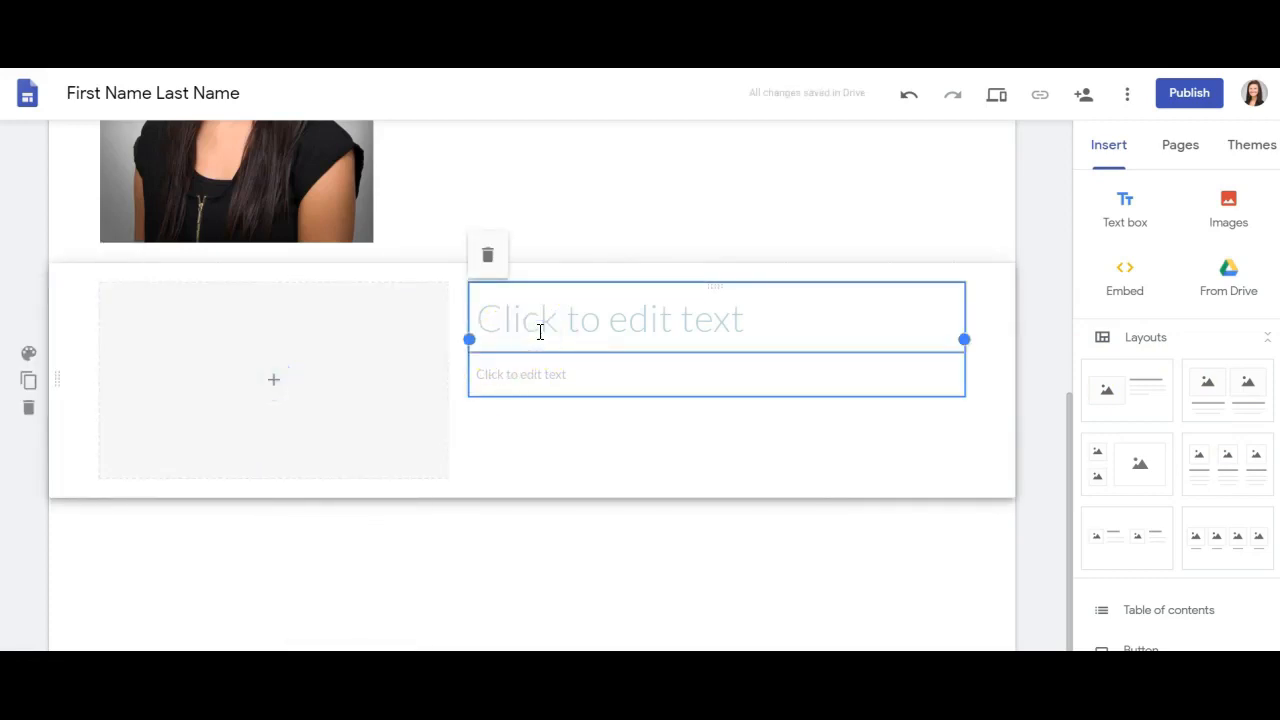
type("TITLE")
left_click(531, 357)
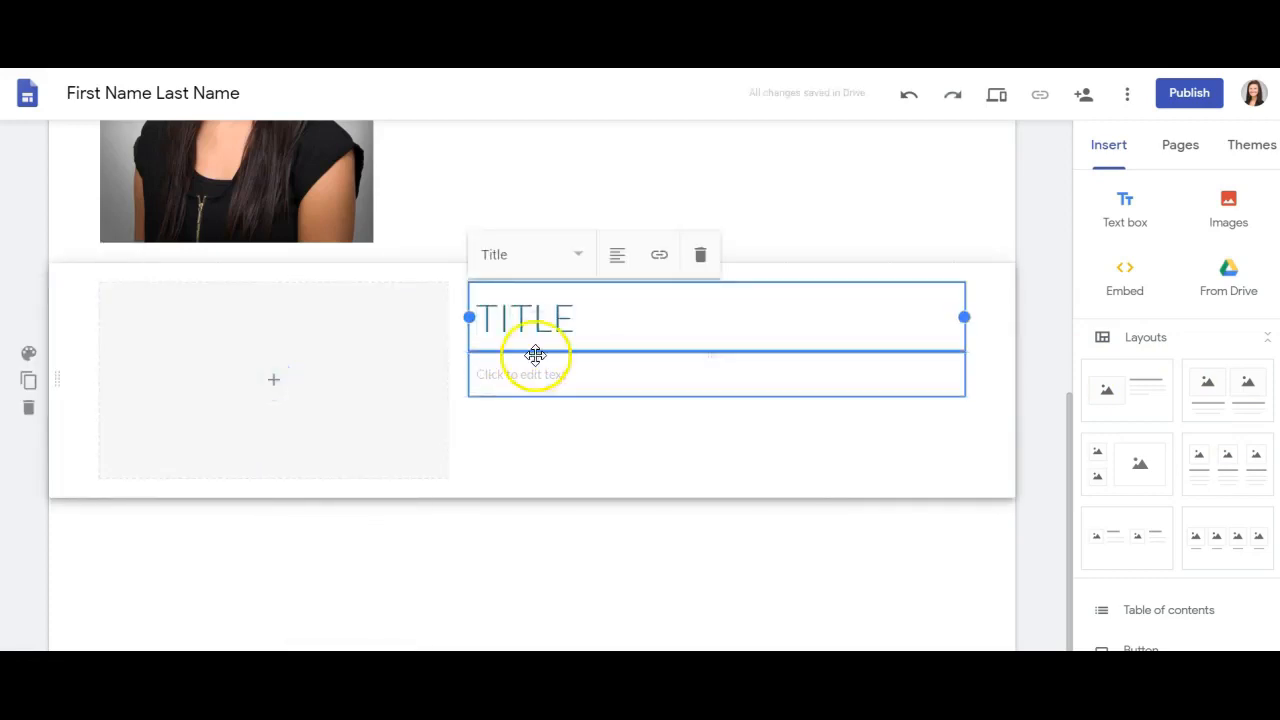
left_click(534, 371)
Fill the layout's placeholder with the "Expository Writing (Pear Deck)" presentation from the Expository folder in Drive.
left_click(260, 400)
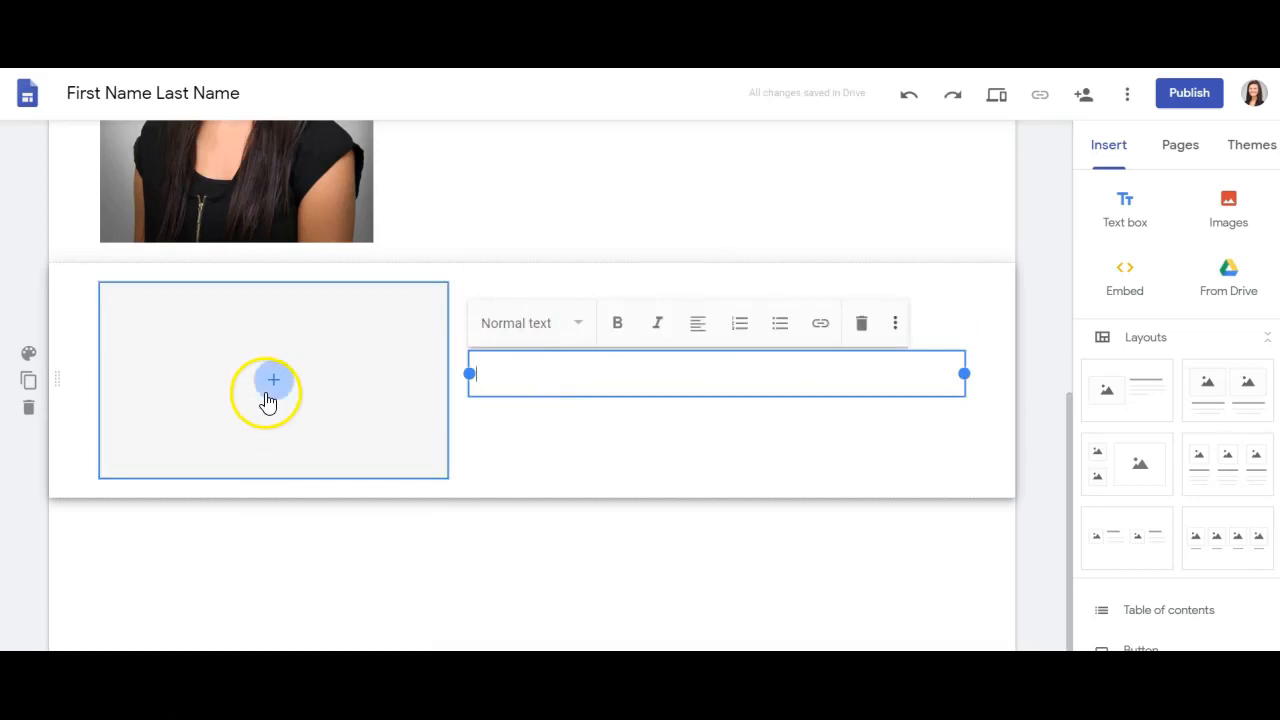
left_click(268, 398)
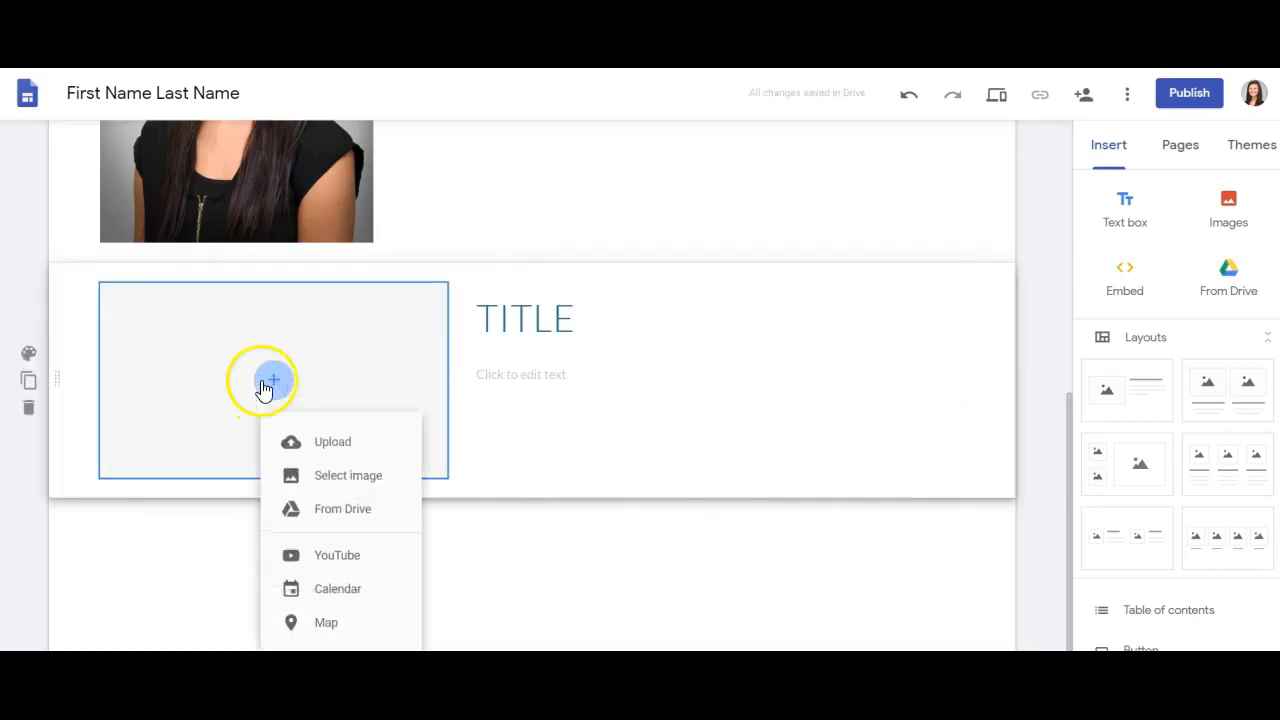
left_click(340, 515)
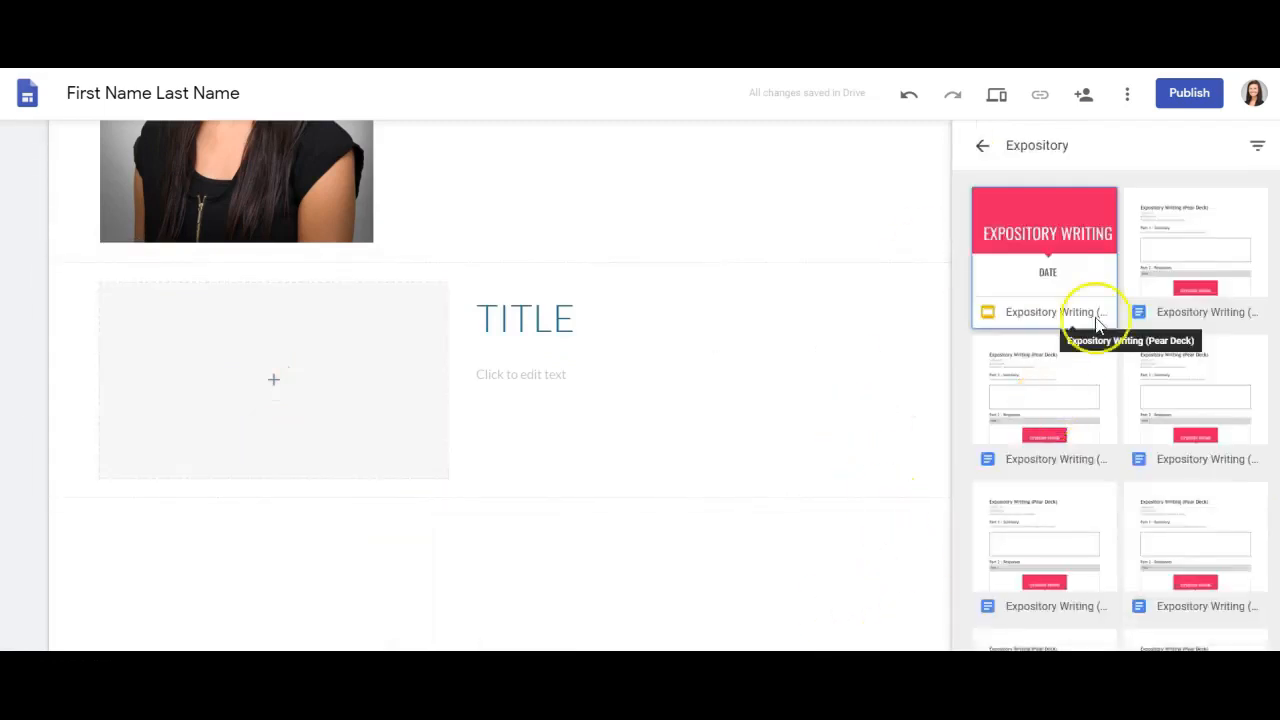
left_click(1066, 232)
left_click(1241, 648)
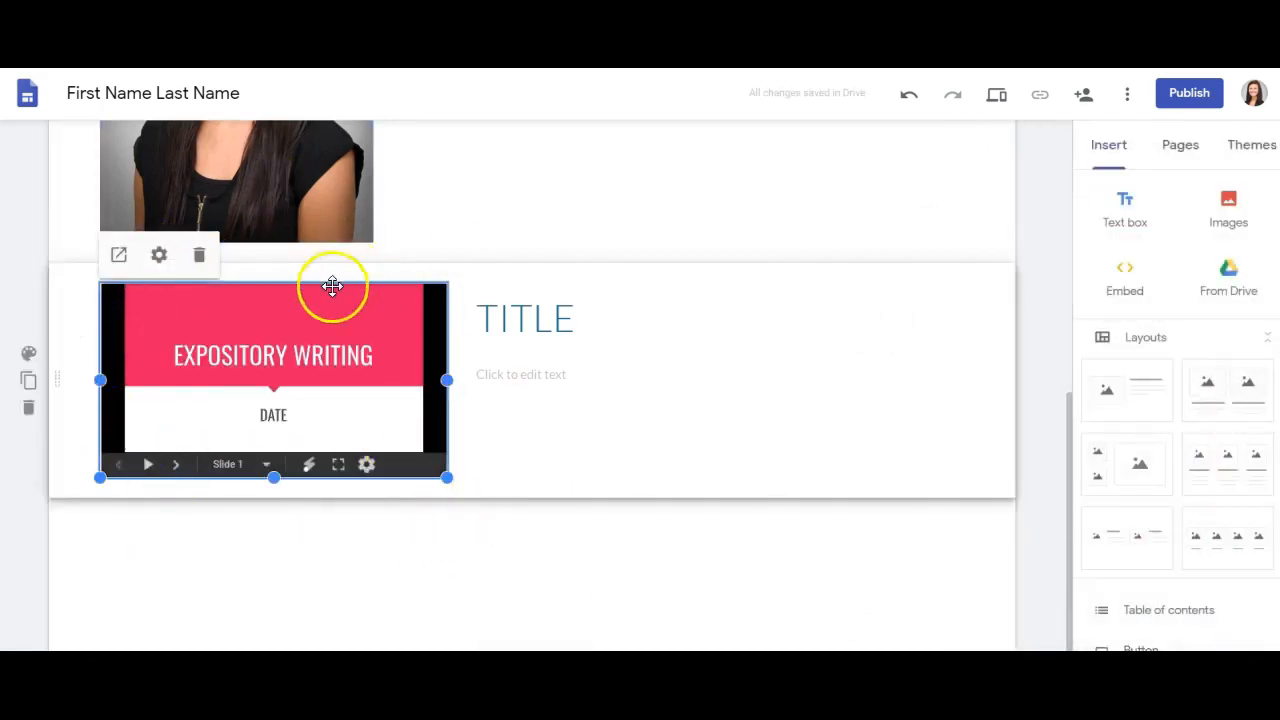
Write four reflection prompts under TITLE: "I learned...", "I want you to notice....", "The most challenging aspect of this project was....", "In the future, I plan to....".
left_click(509, 360)
left_click(509, 366)
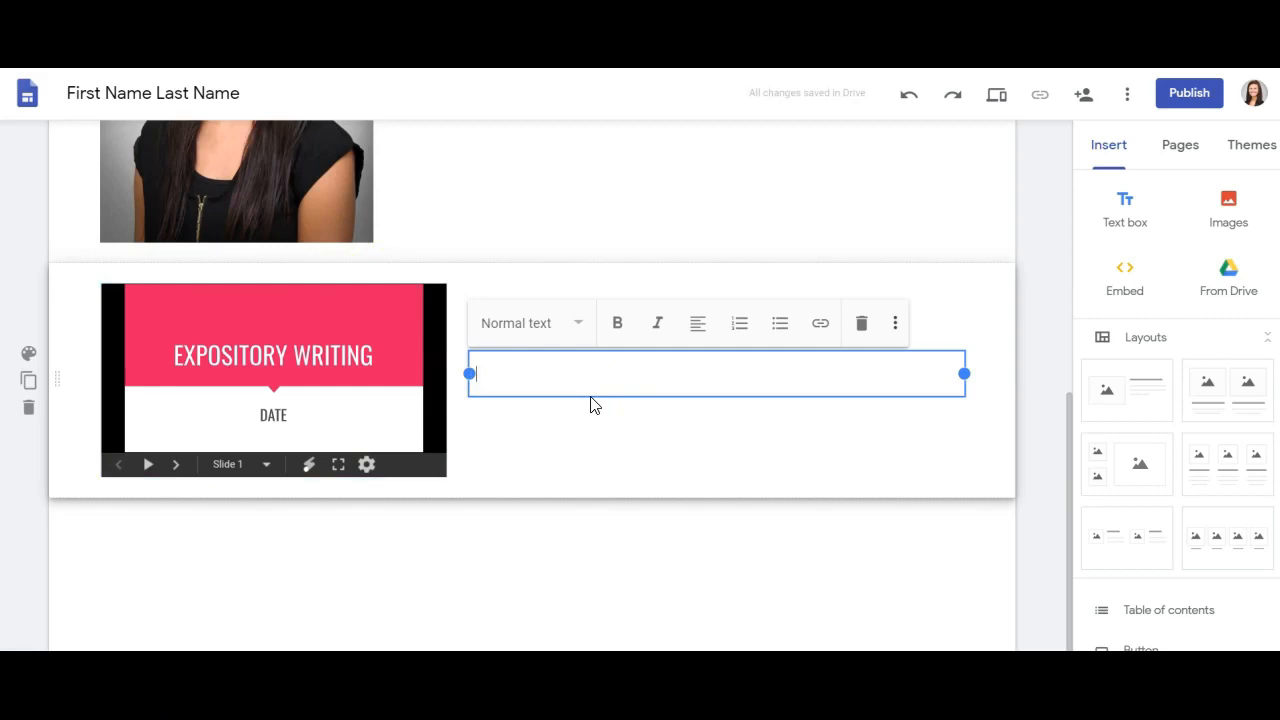
type("I learned... I want you to notice.... The most challenging aspect of this project was.... In the future, I plan to....")
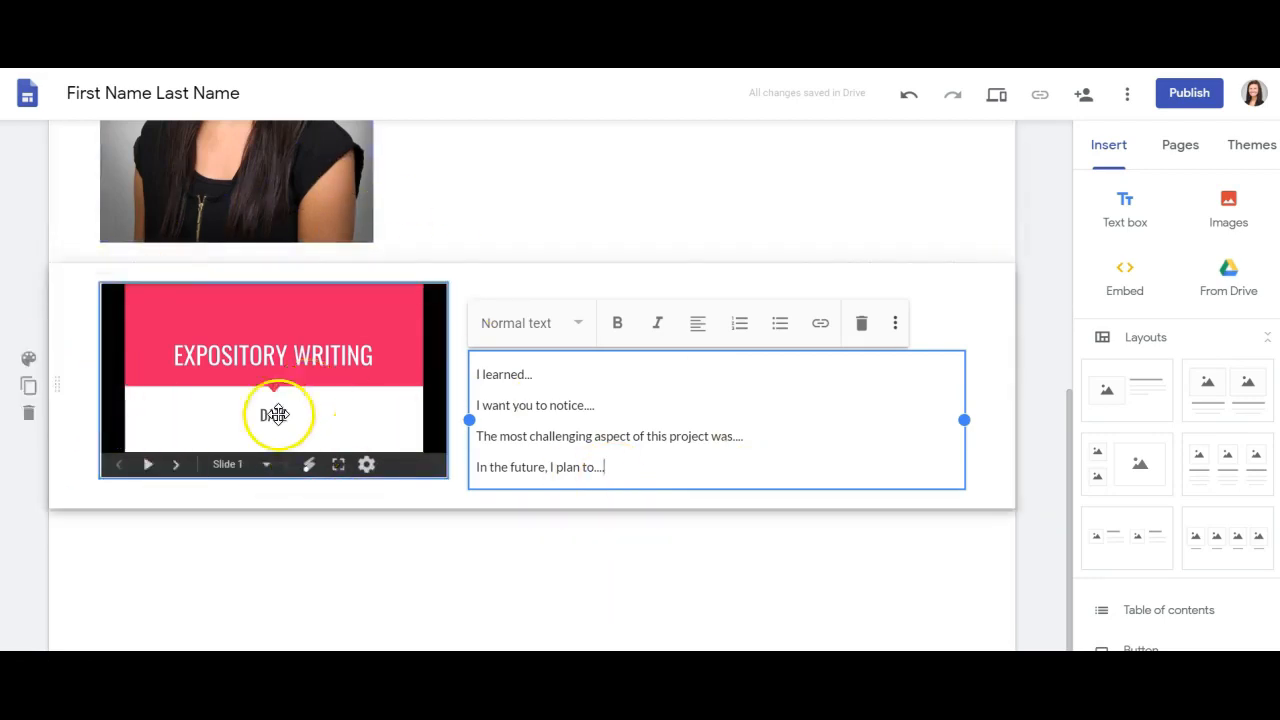
left_click(183, 471)
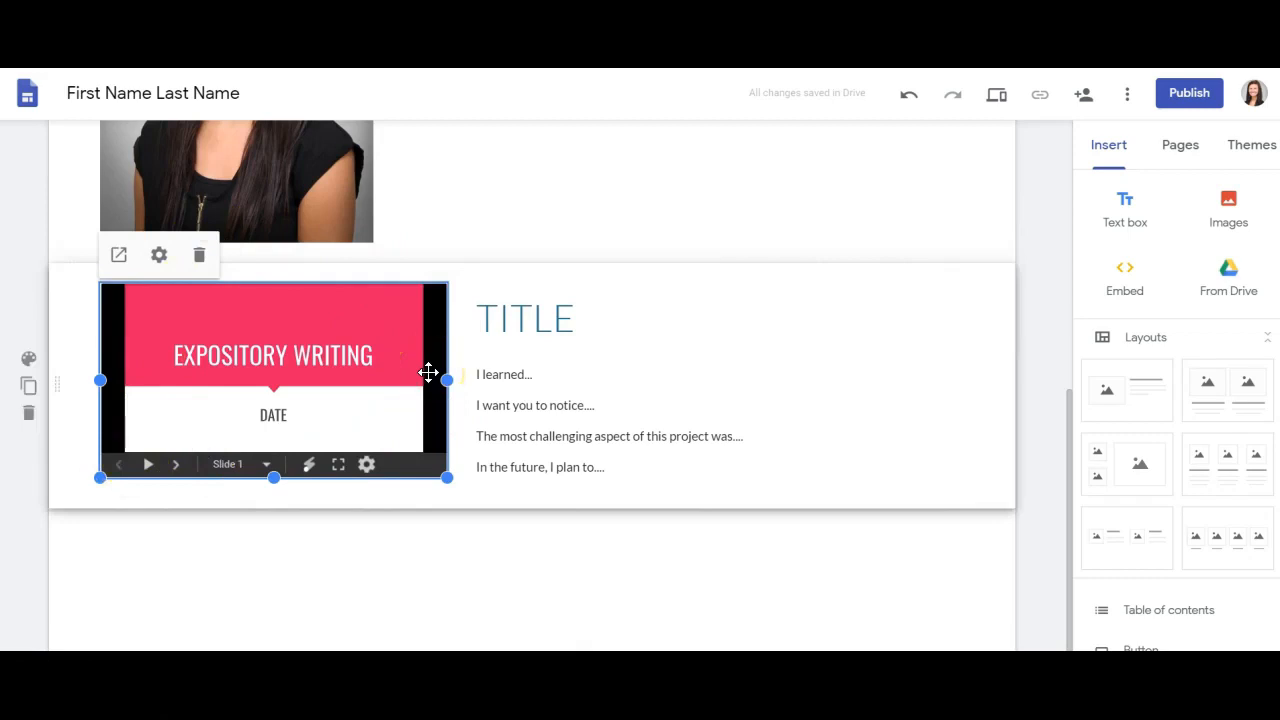
Preview the site, page forward to slide 3 and back in the embedded presentation, and exit the preview.
left_click(999, 104)
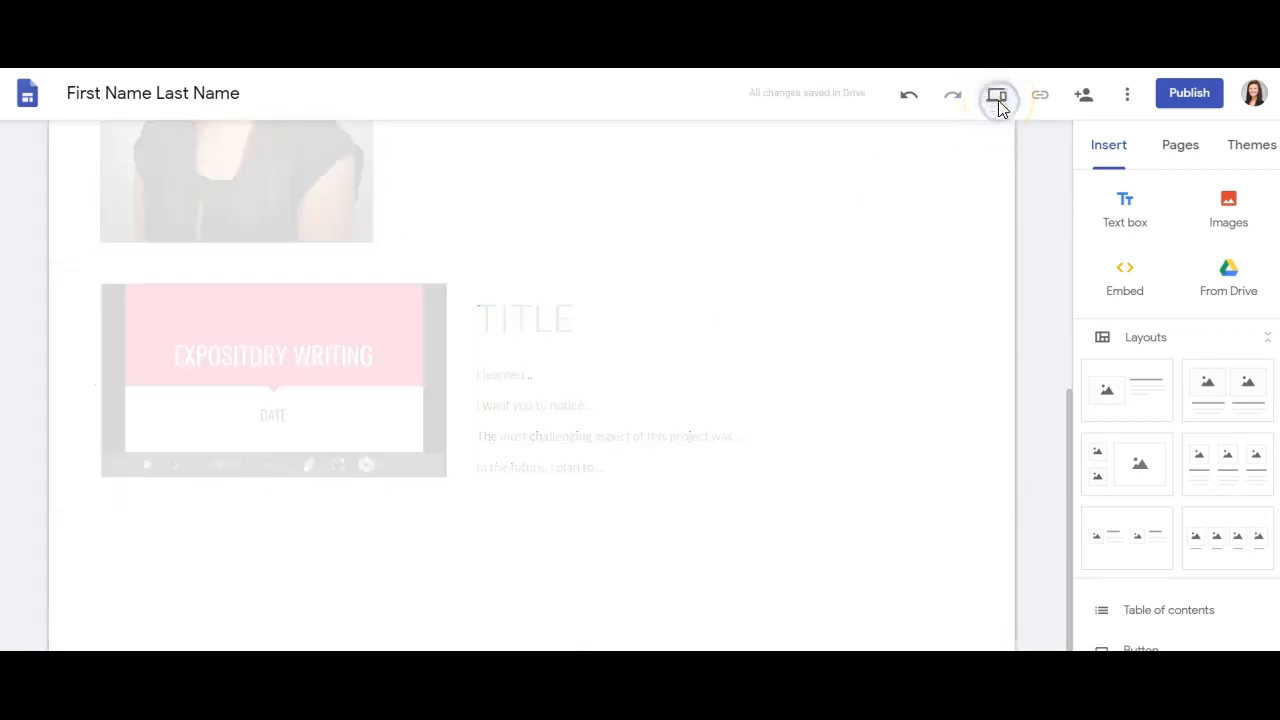
scroll(826, 414, "down", 5)
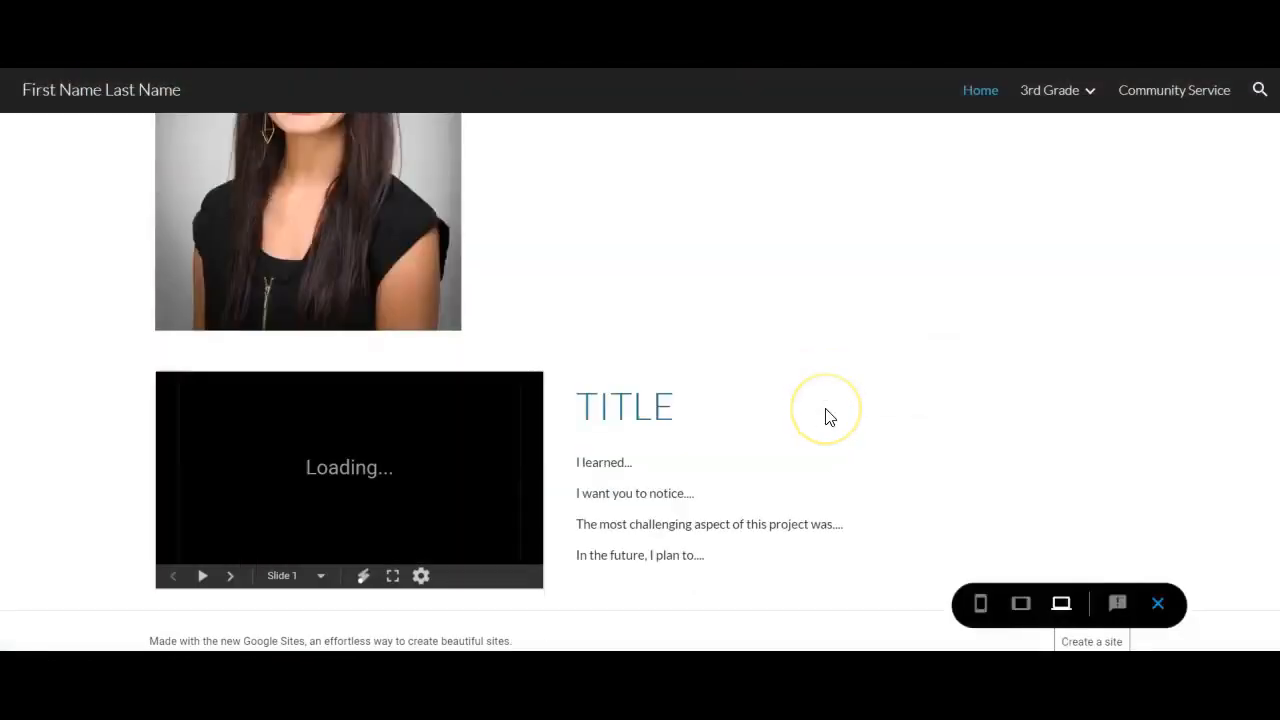
left_click(235, 578)
left_click(235, 578)
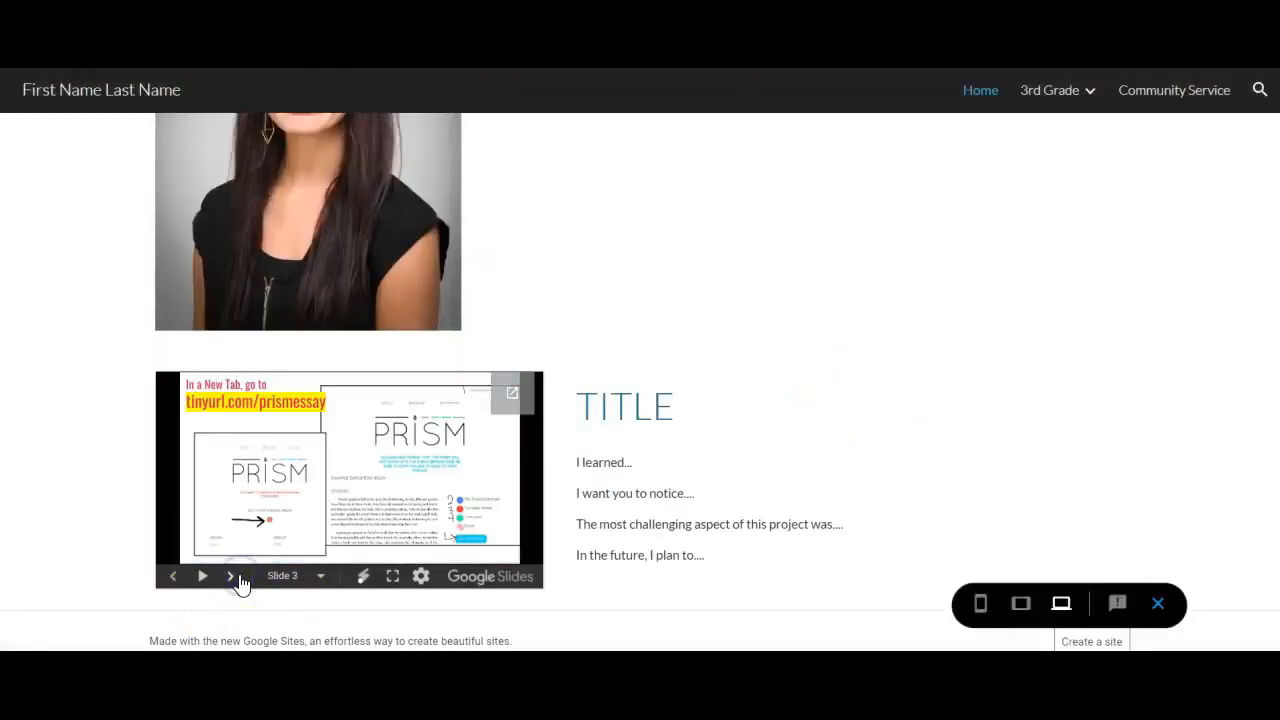
left_click(173, 577)
left_click(173, 577)
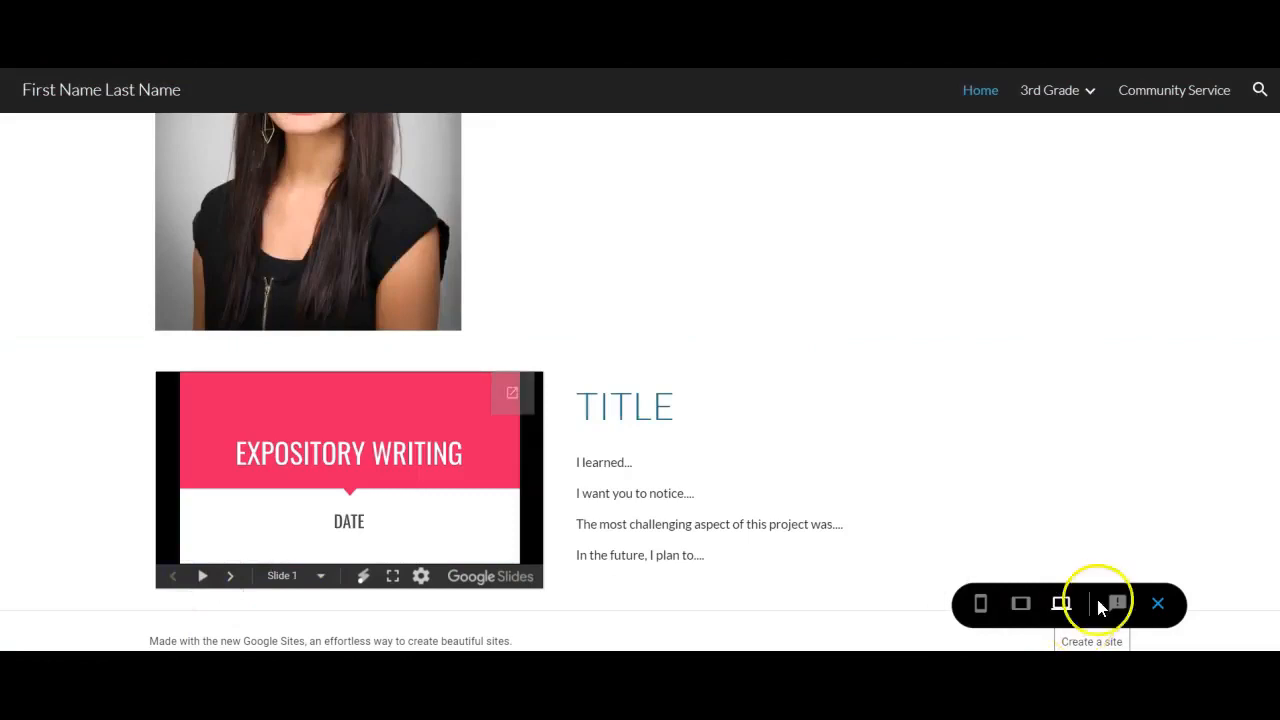
left_click(1157, 604)
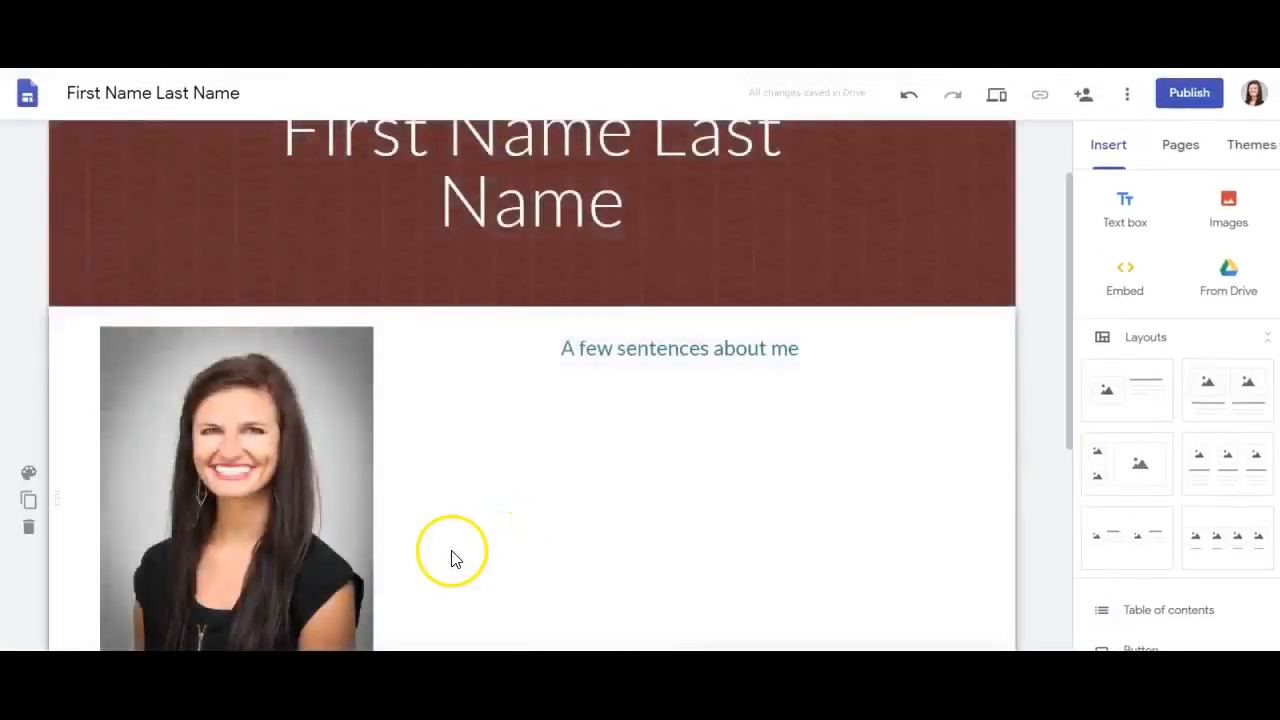
Add the layout with three image placeholders and captions below the Expository Writing section.
scroll(520, 557, "down", 3)
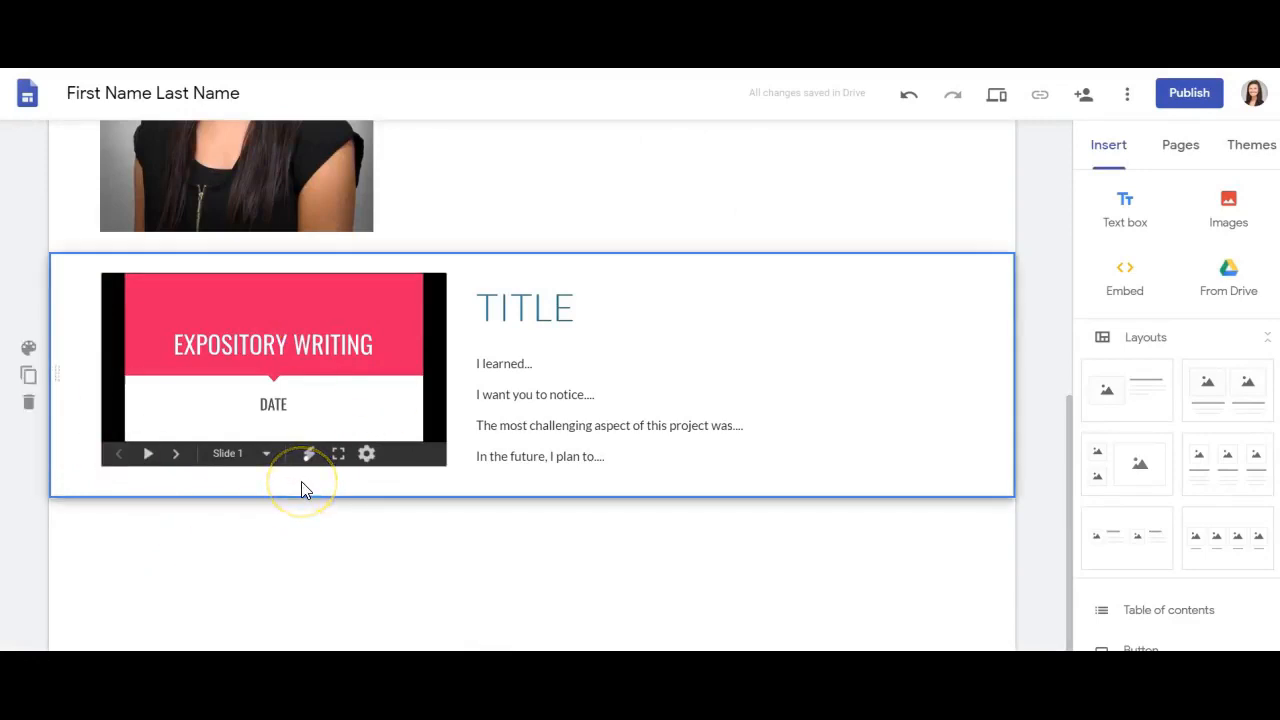
left_click(819, 516)
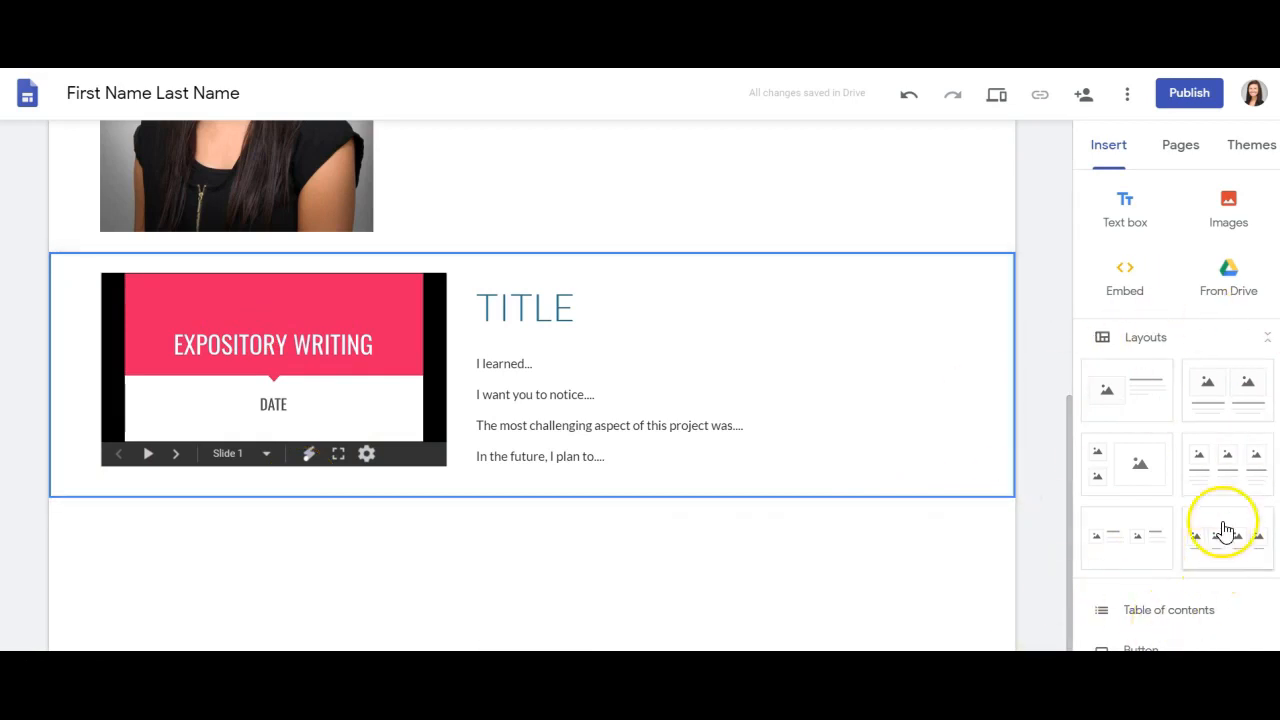
left_click(1228, 460)
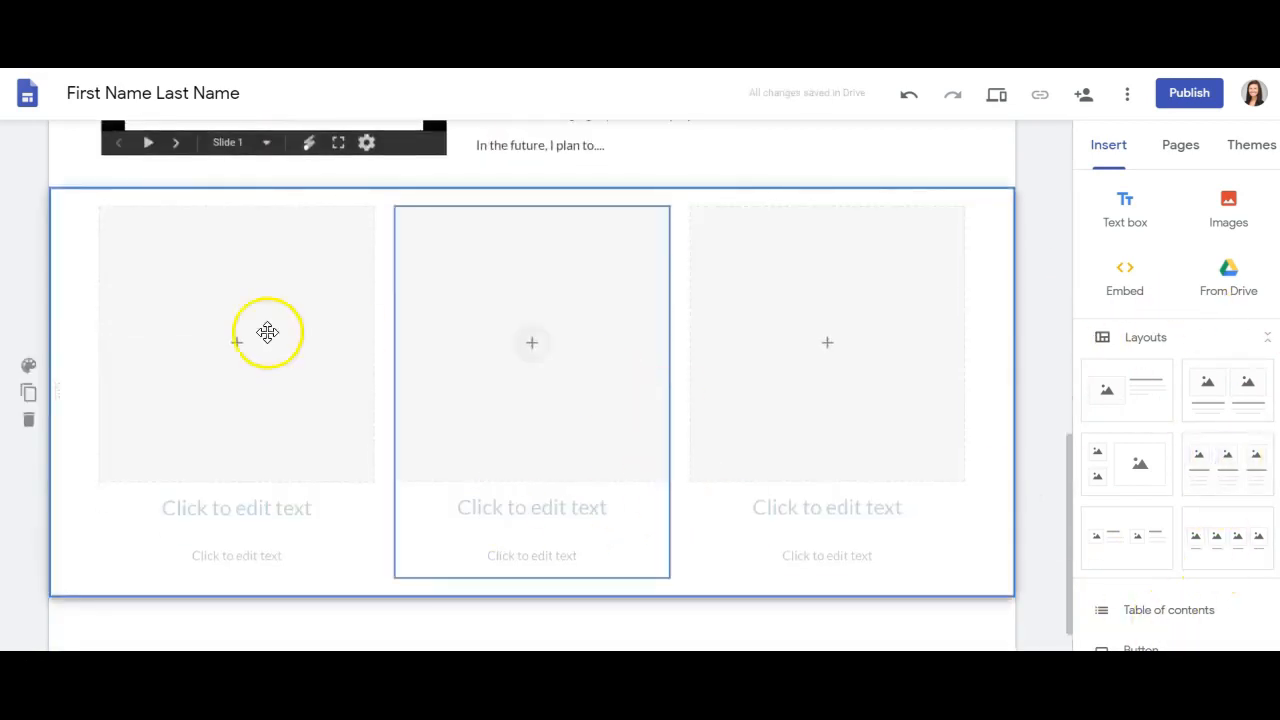
left_click(242, 350)
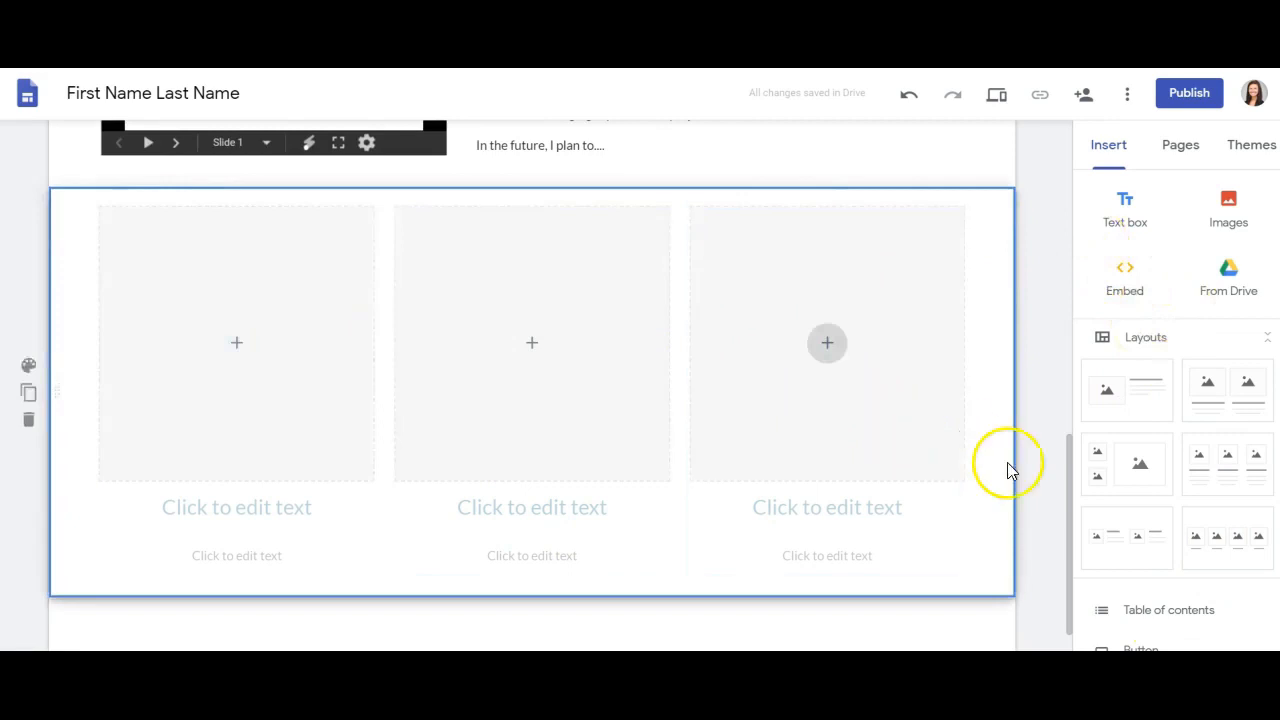
scroll(1029, 466, "down", 2)
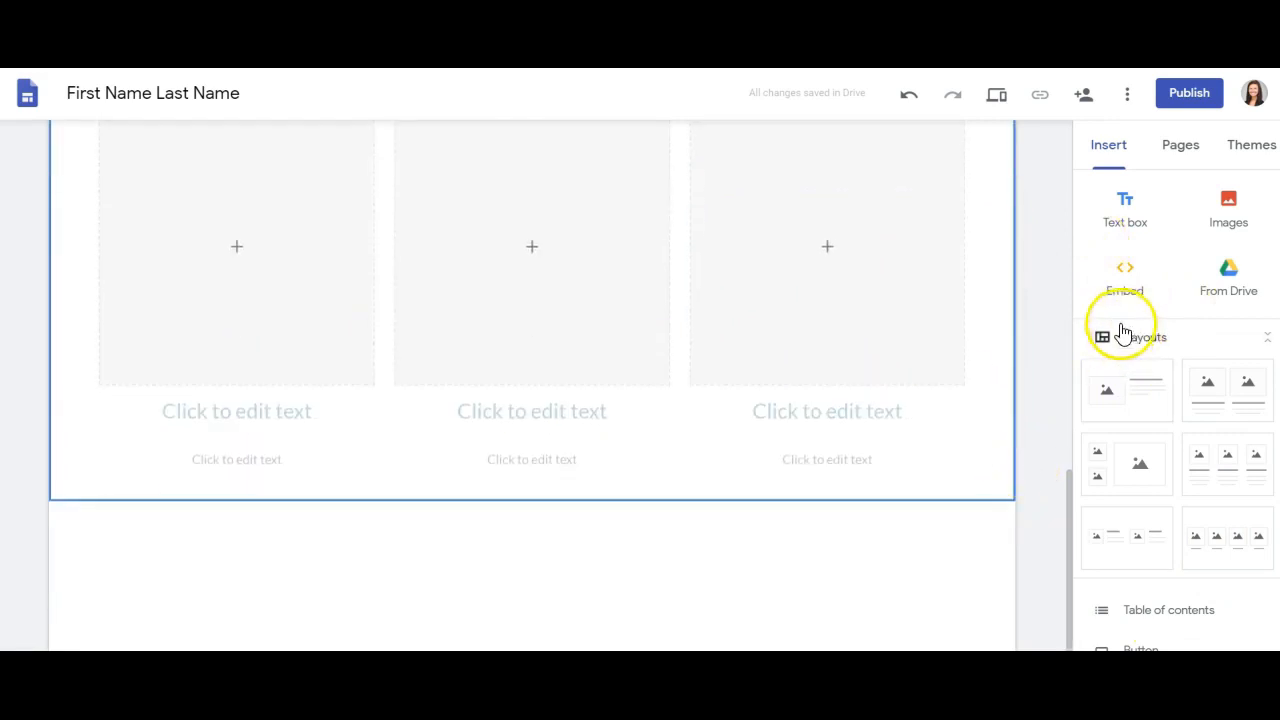
left_click(1135, 294)
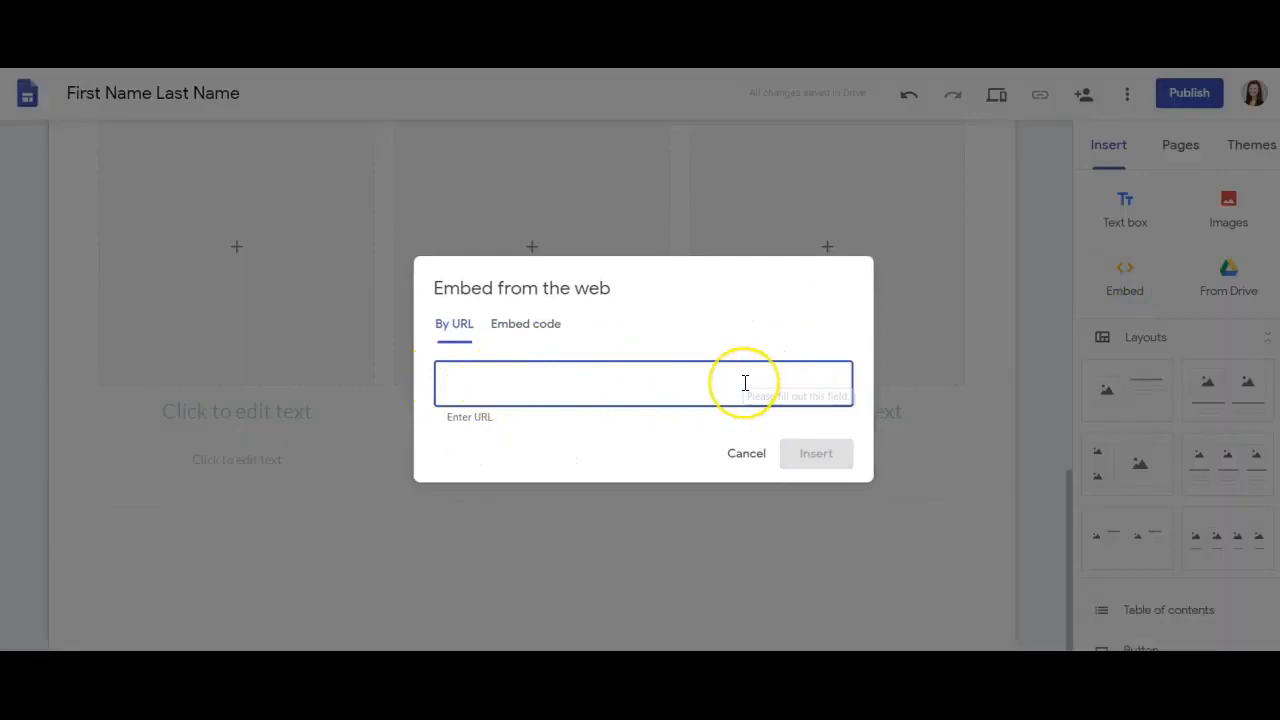
type("https://spark.adobe.com/video/5V1y4RQC0m9T9")
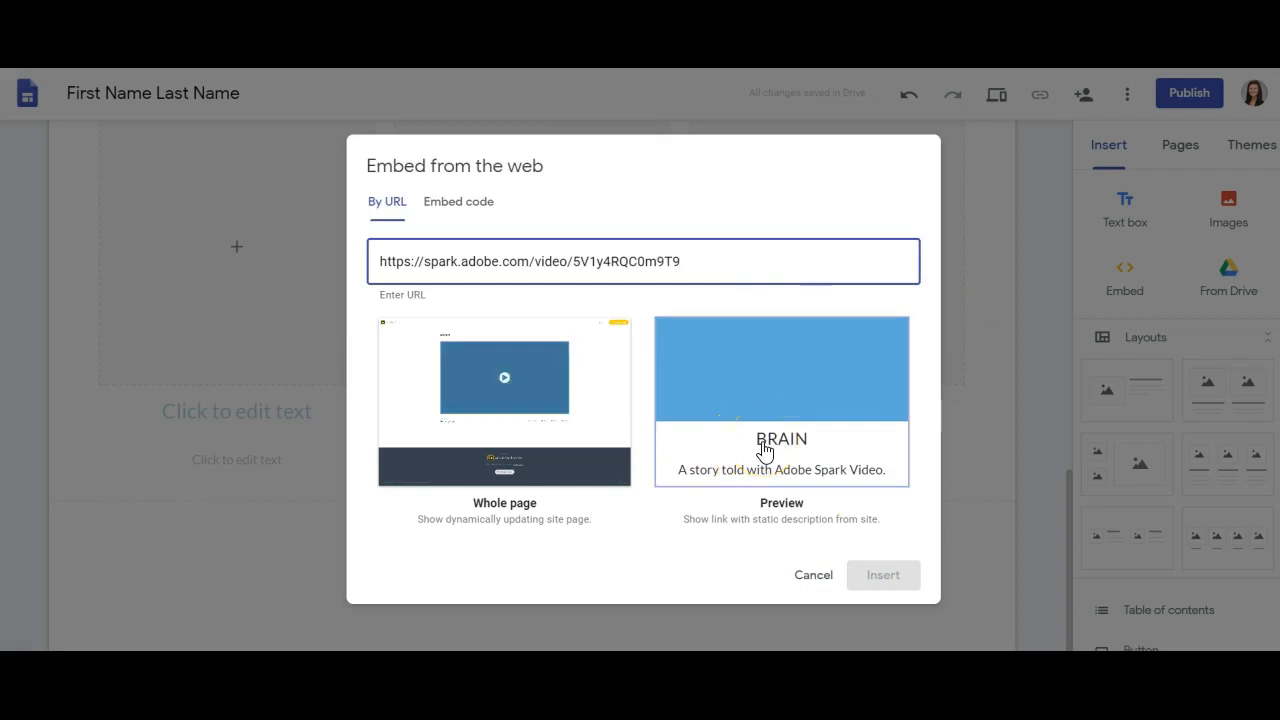
left_click(480, 408)
left_click(886, 578)
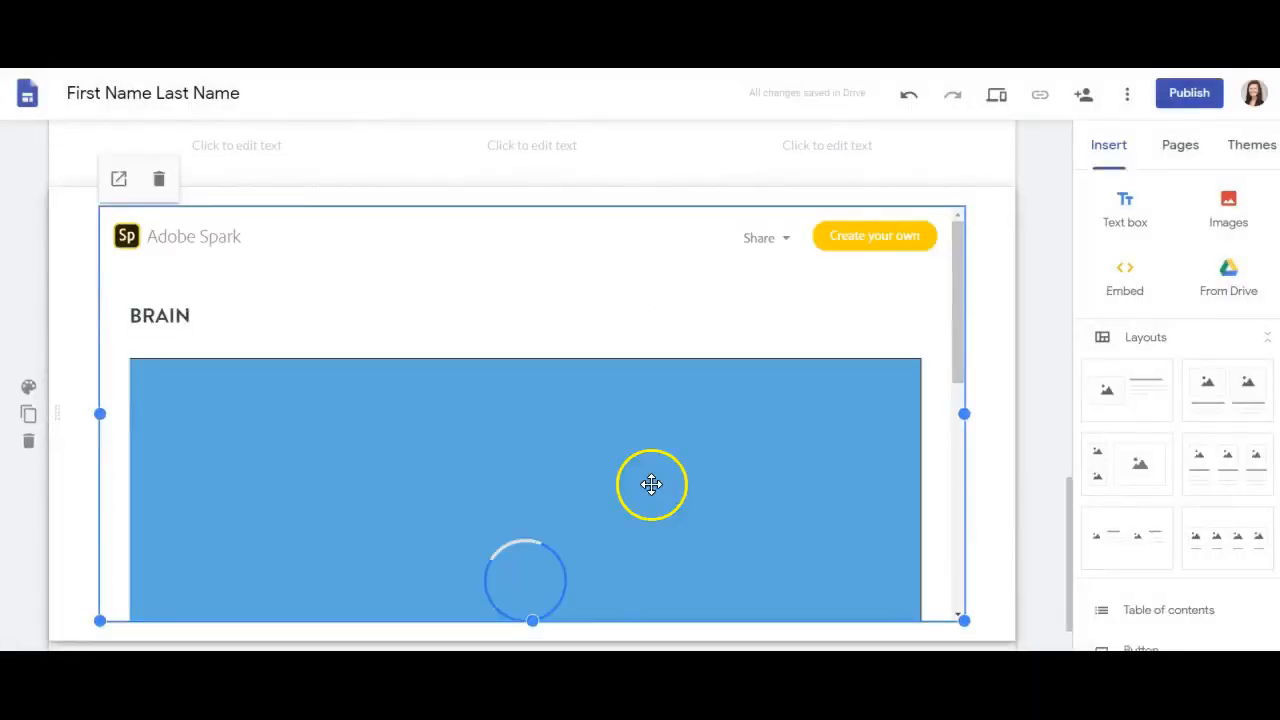
Preview the site, try to play the embedded BRAIN video at the end of the page, and exit the preview.
scroll(622, 455, "down", 2)
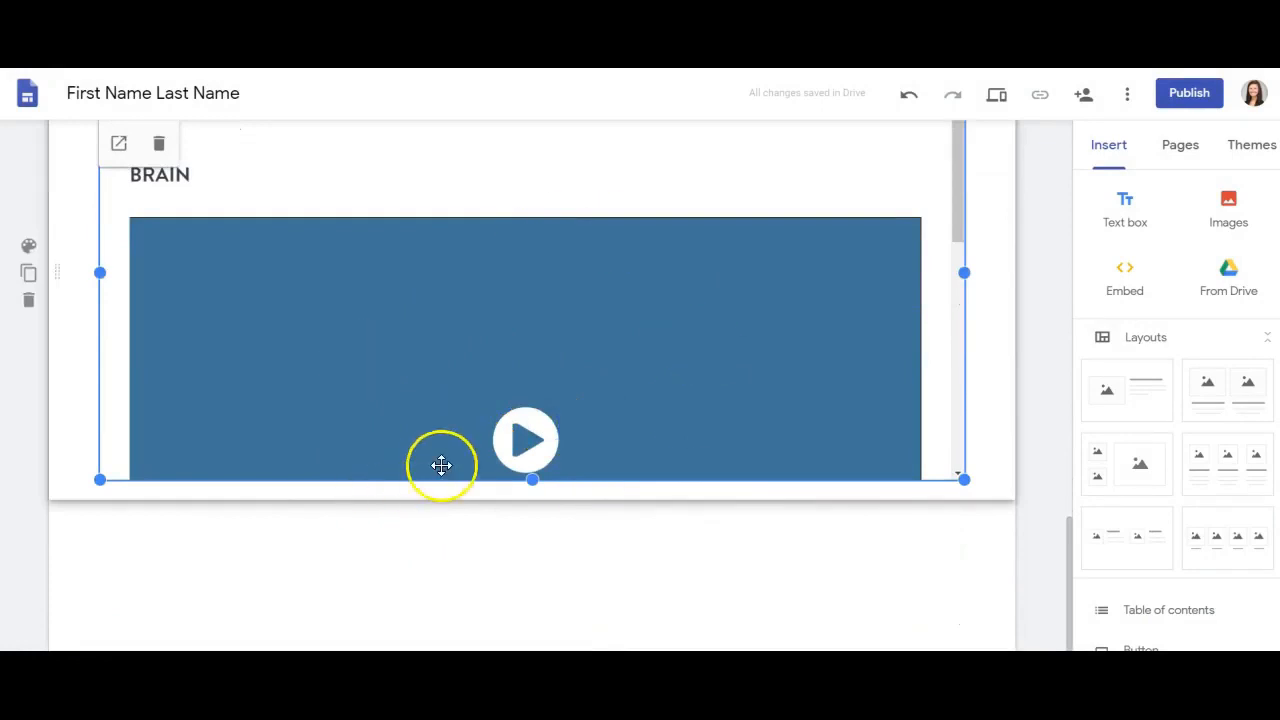
scroll(441, 465, "up", 3)
left_click(998, 98)
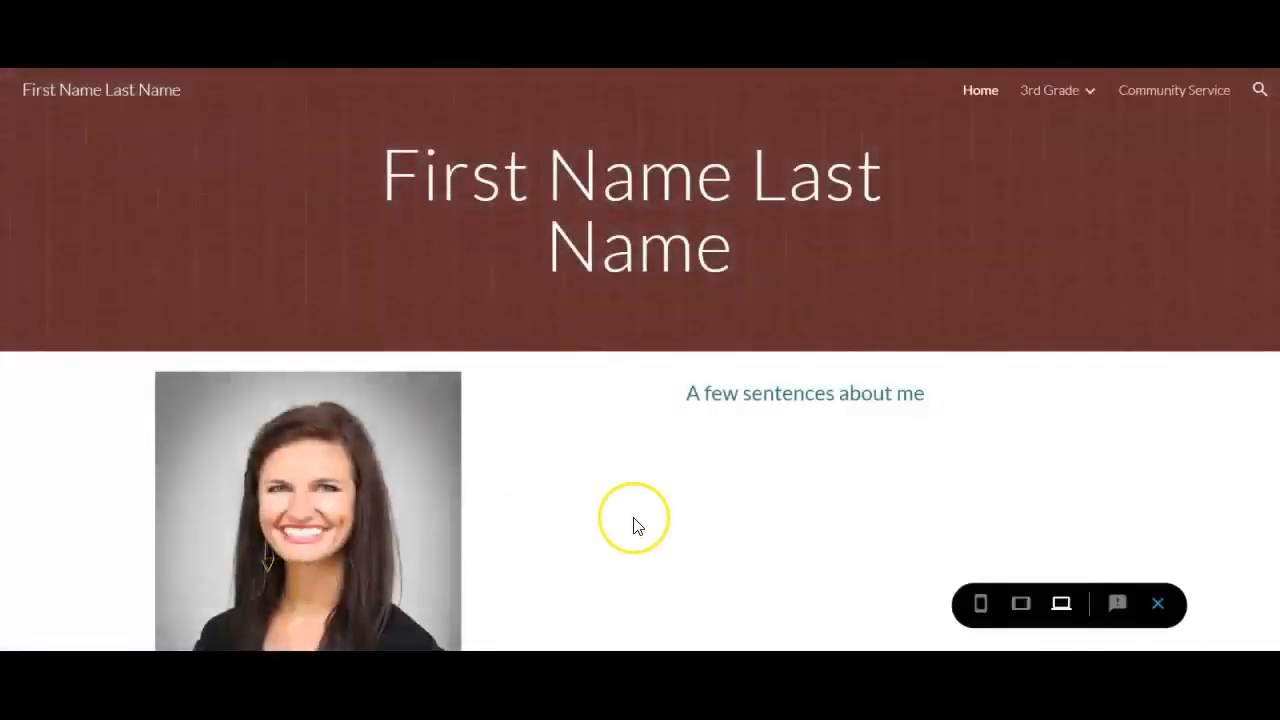
scroll(633, 527, "down", 10)
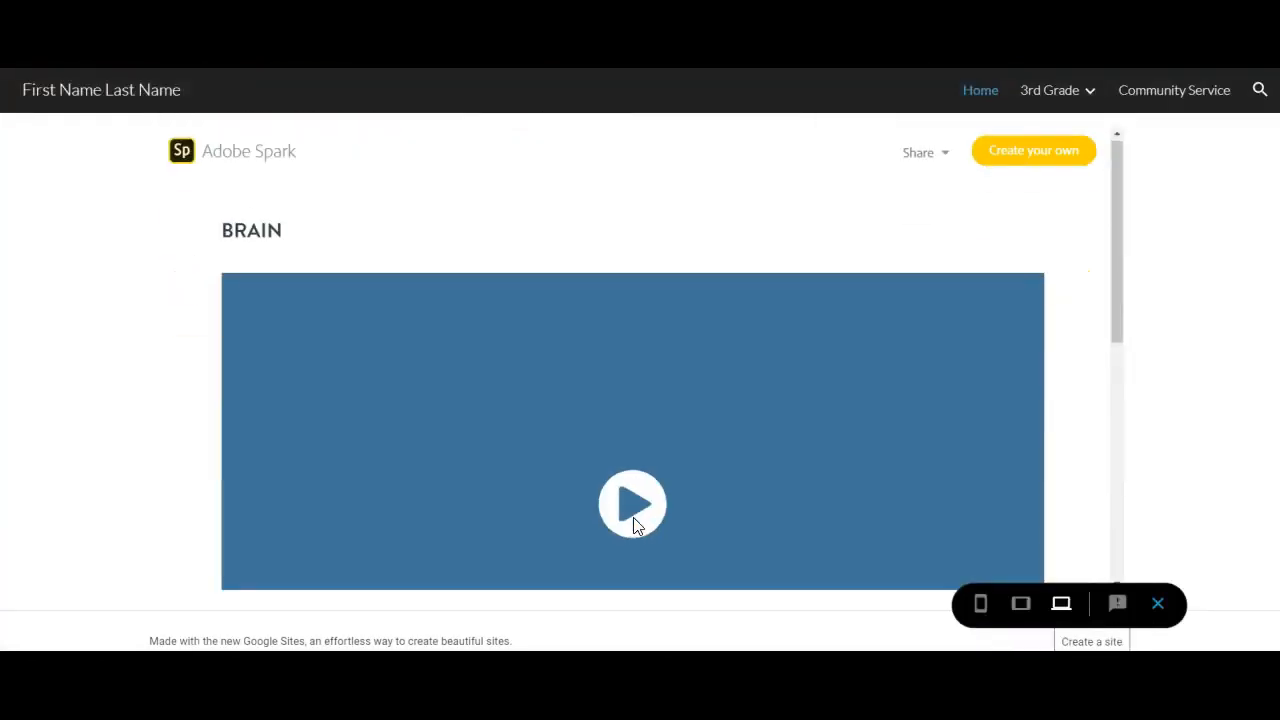
scroll(633, 527, "down", 2)
left_click(633, 362)
left_click(222, 490)
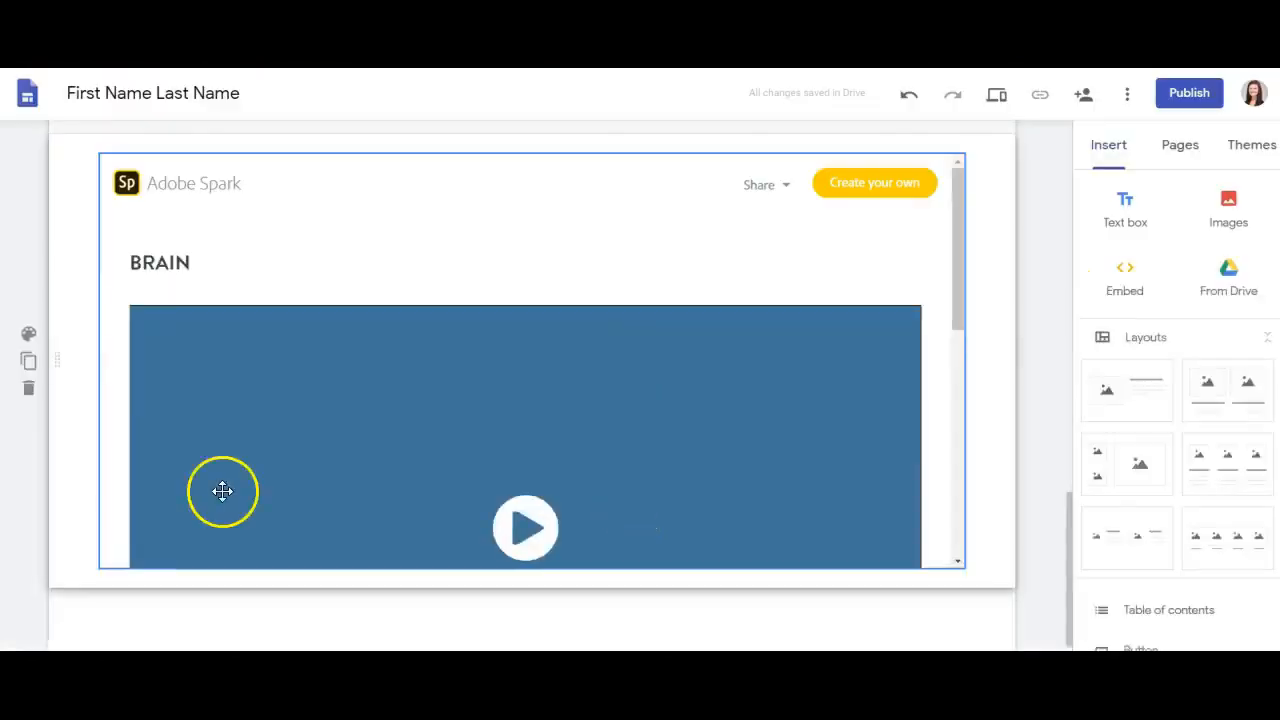
Shrink the embedded BRAIN video to about the width of the Expository Writing presentation, keeping it at the section's left edge.
left_click(334, 452)
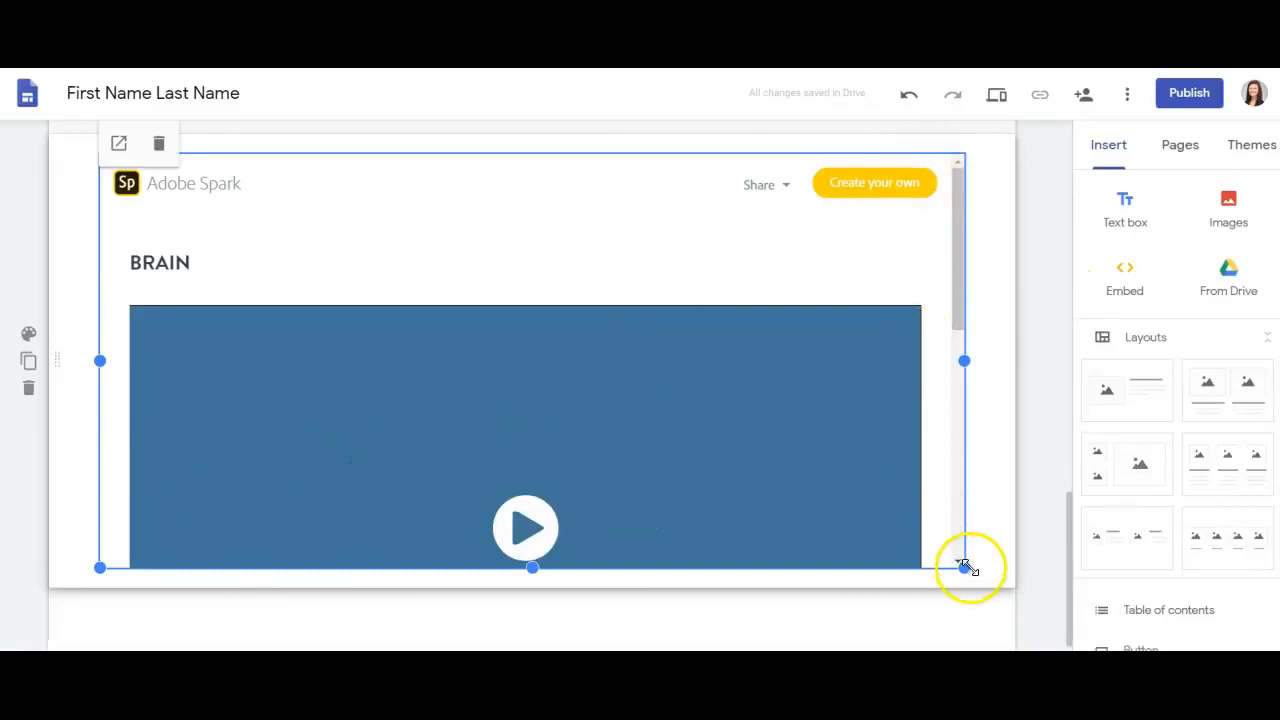
left_click_drag(965, 568, 391, 409)
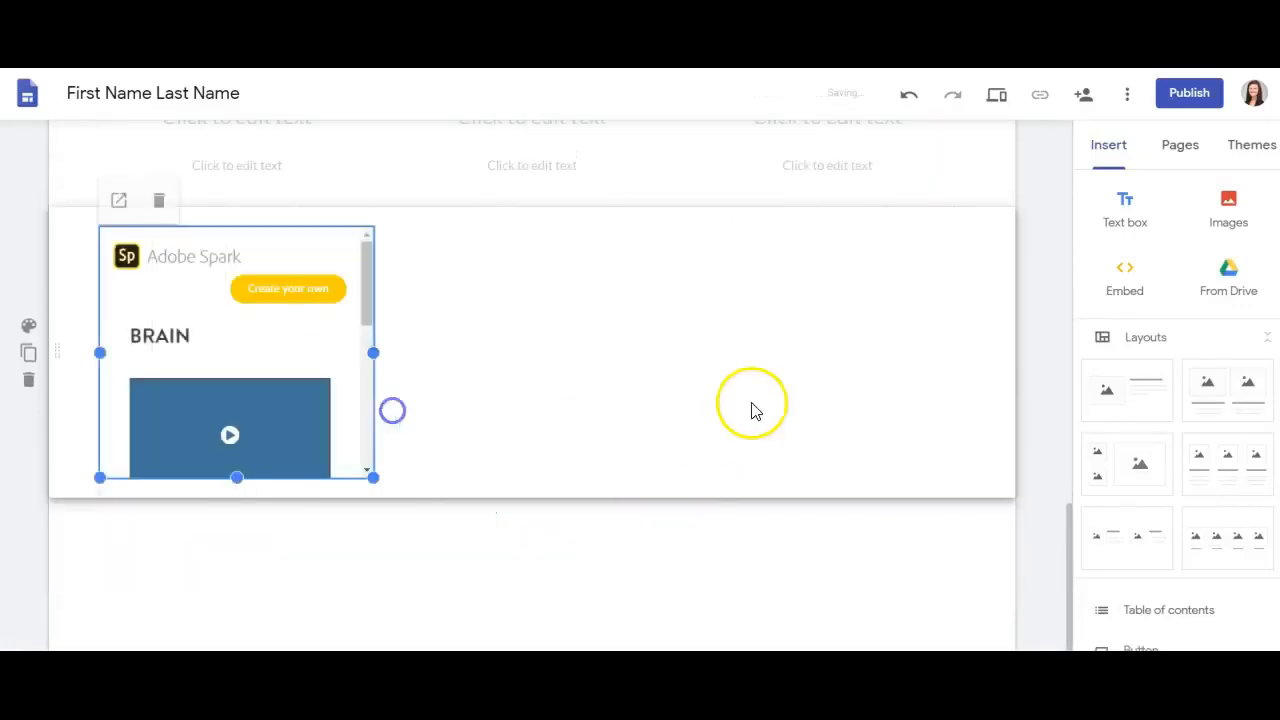
left_click_drag(373, 477, 445, 530)
Apply the Emphasis 2 section style to the Expository Writing section with the reflection prompts.
scroll(271, 391, "up", 3)
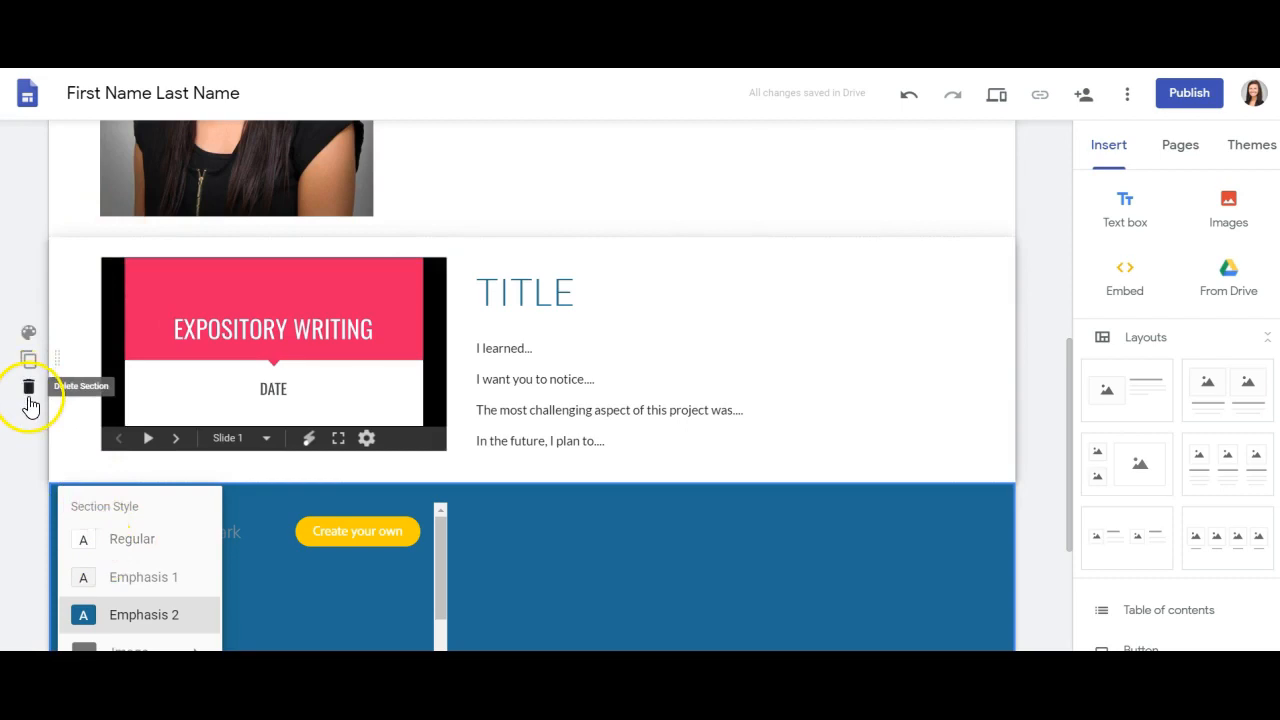
left_click(29, 333)
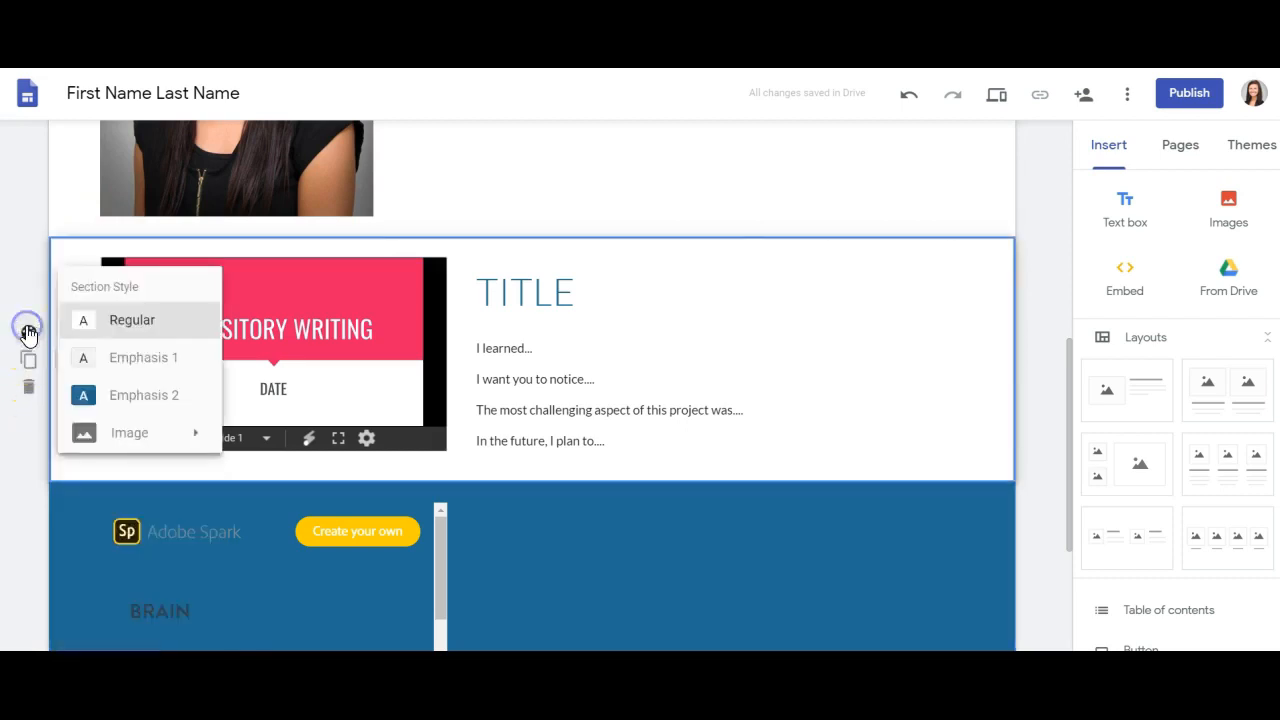
left_click(116, 406)
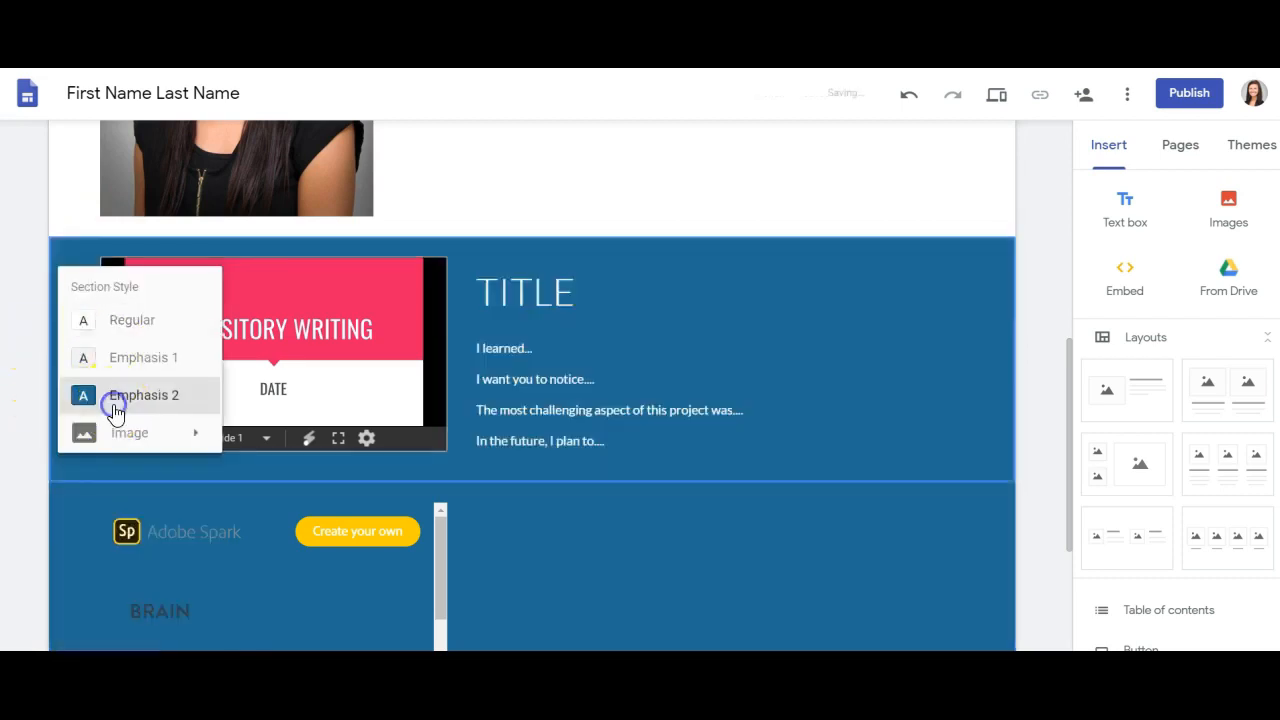
left_click(581, 192)
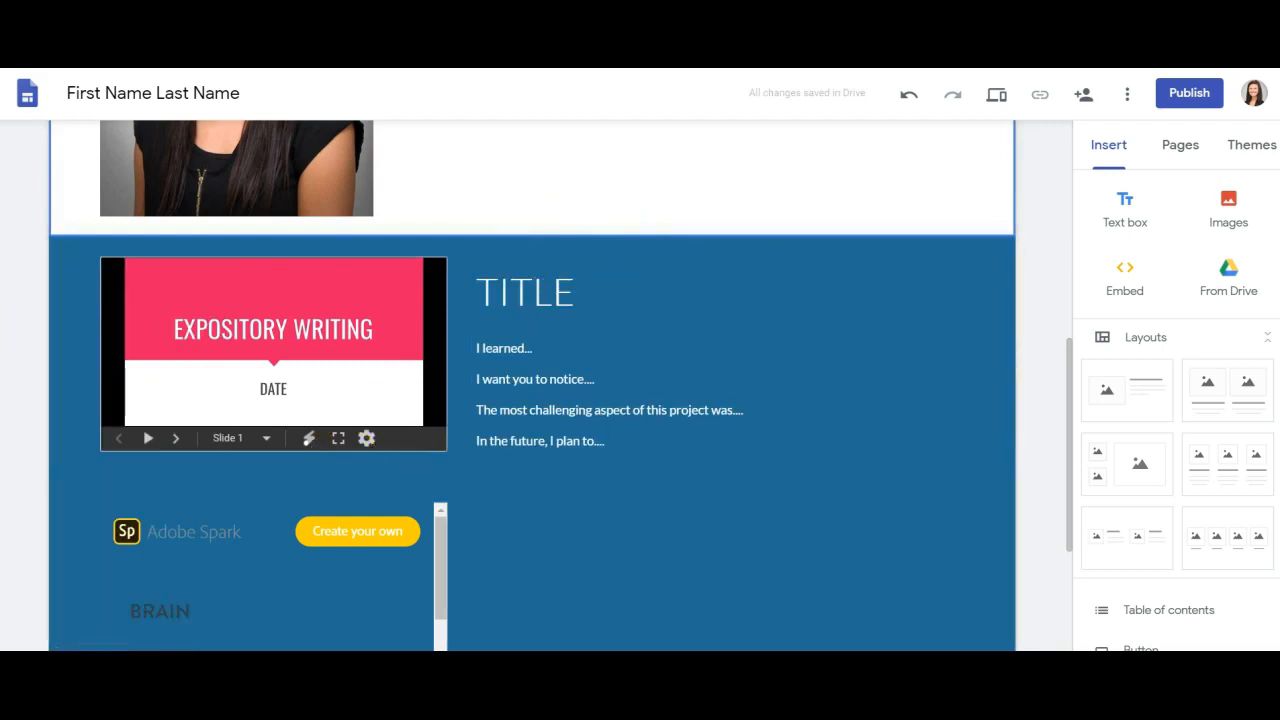